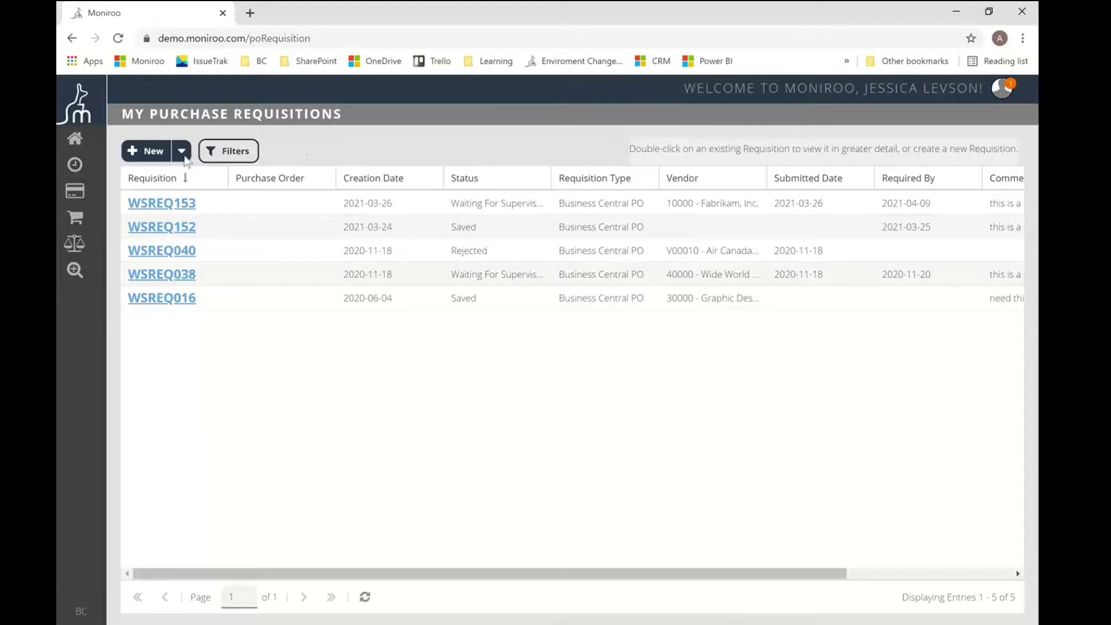
mouse_move(78, 222)
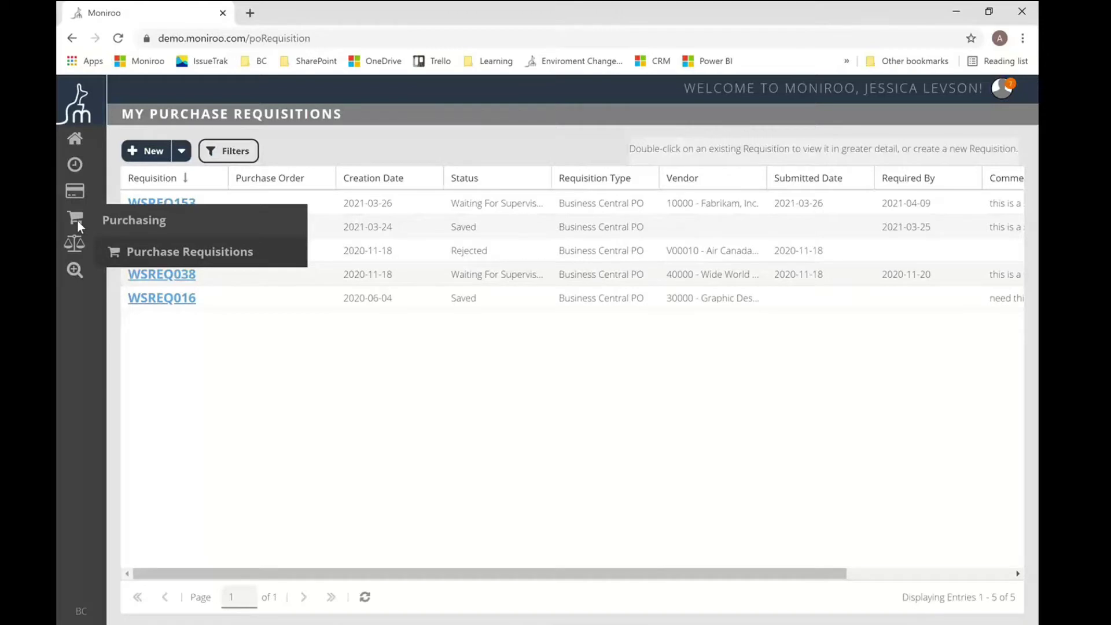
click(271, 151)
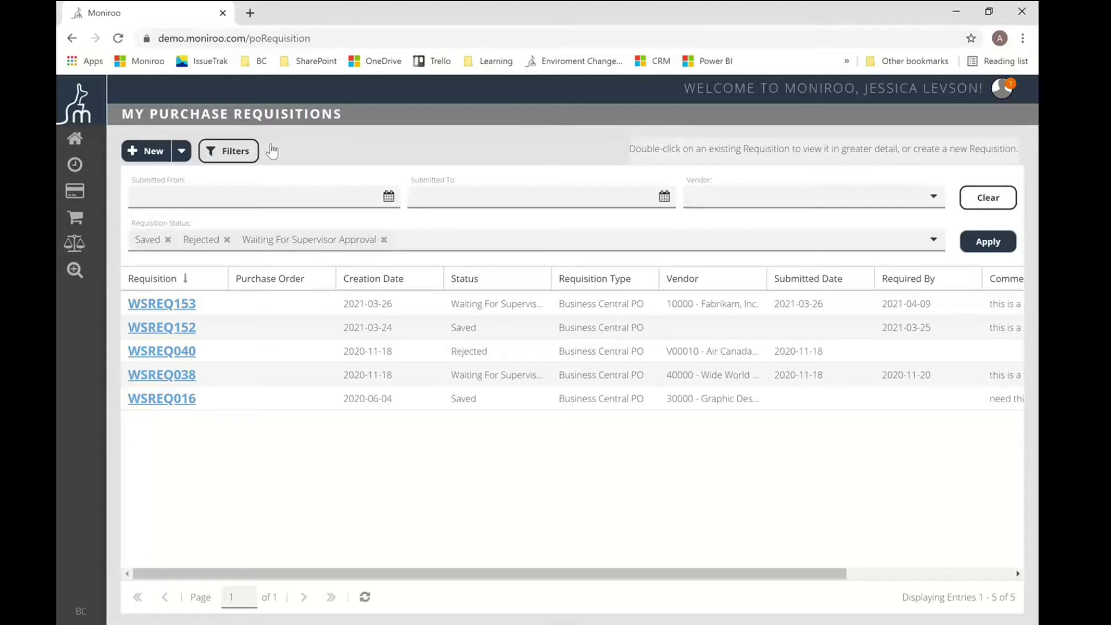
click(270, 151)
click(269, 151)
Step: Hide the filter options and view requisition WSREQ153's details before returning to the list
click(220, 151)
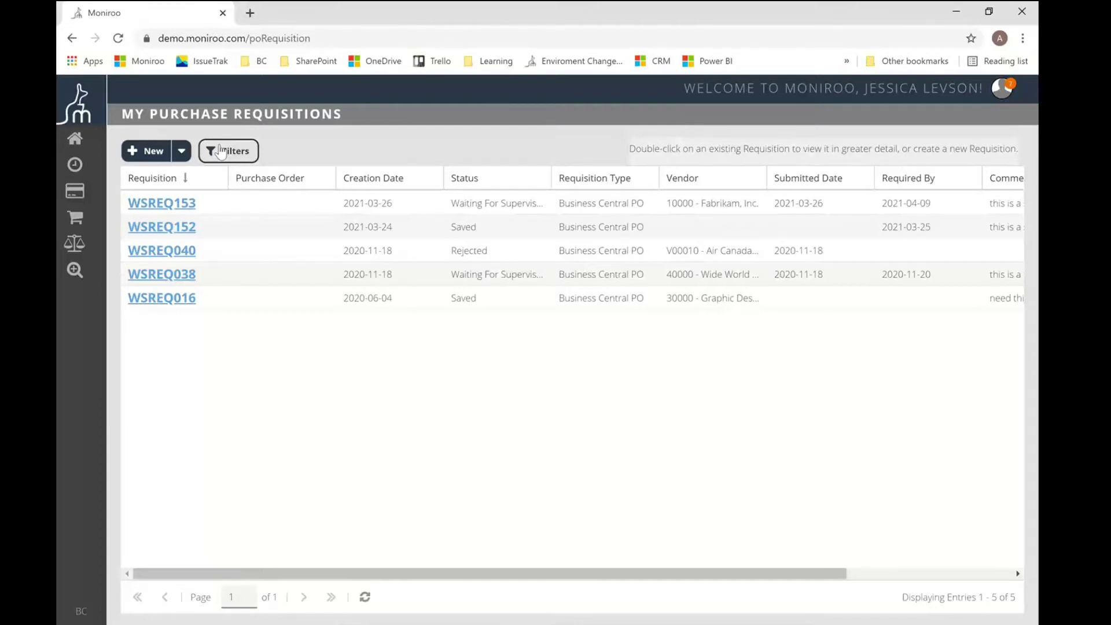
click(187, 205)
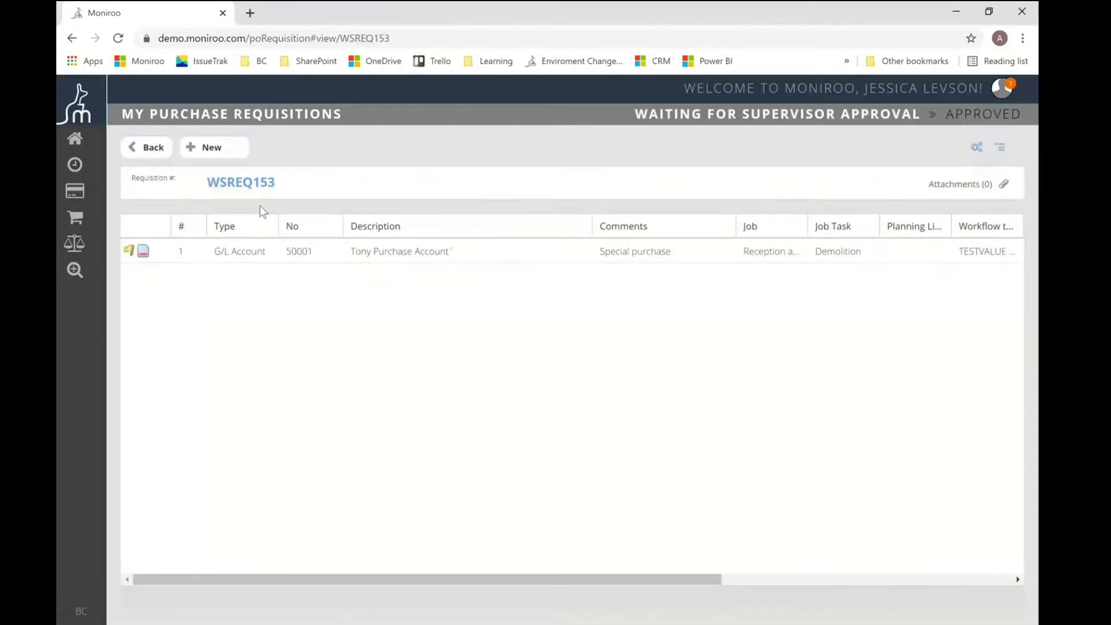
click(151, 156)
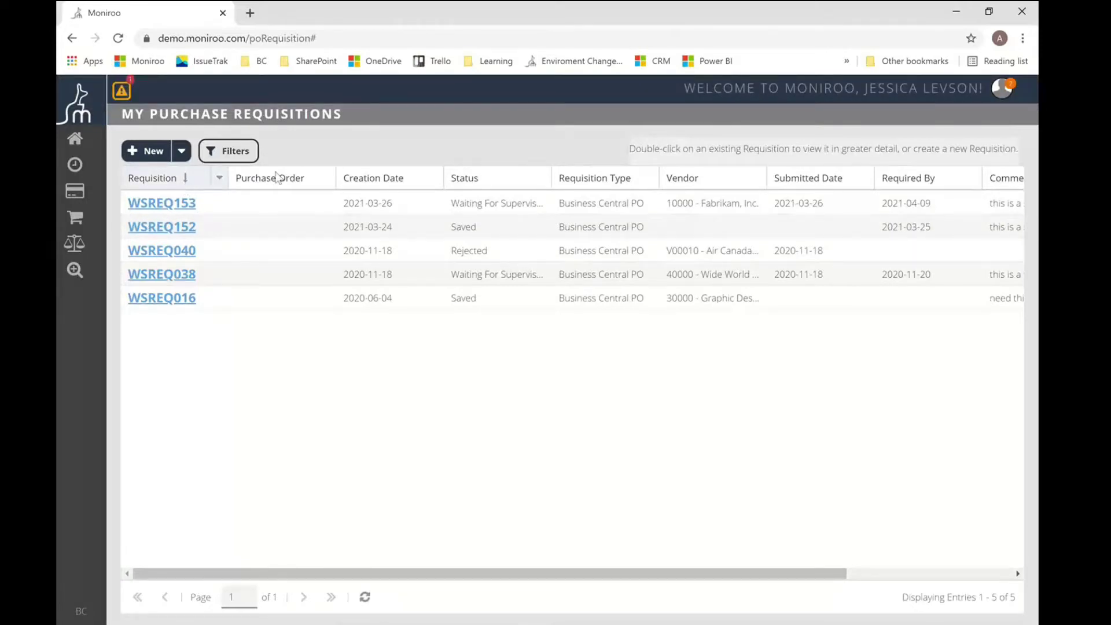
Step: Sort the requisition list by Creation Date, newest first
click(293, 180)
click(293, 179)
click(364, 178)
click(379, 179)
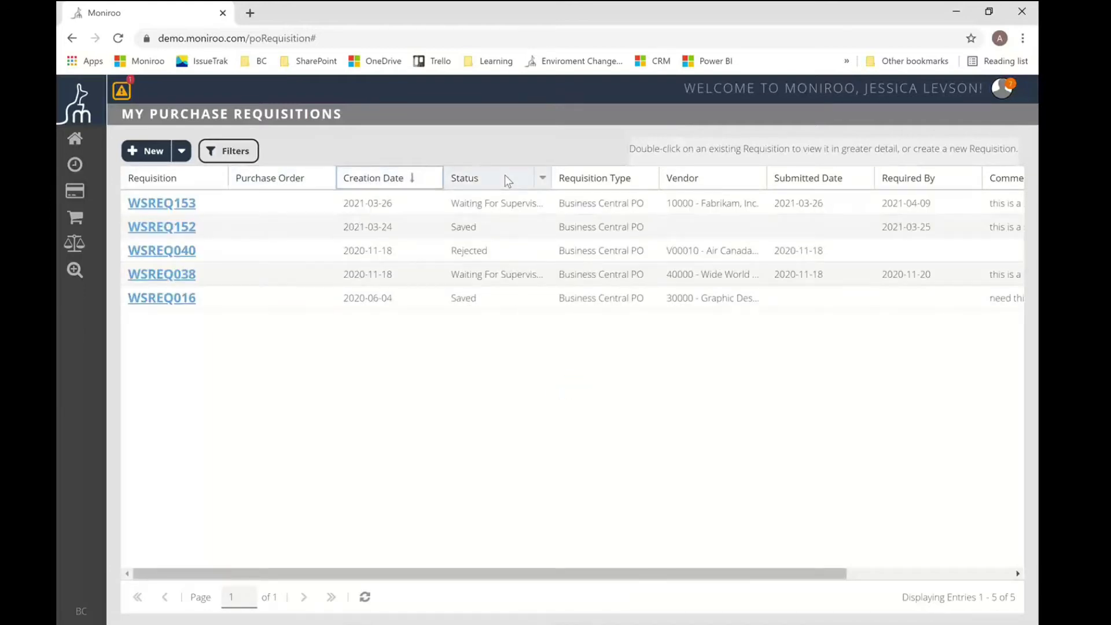
Step: Start a new requisition with Canadian dollar currency and vendor 10000 - Fabrikam, Inc
click(164, 152)
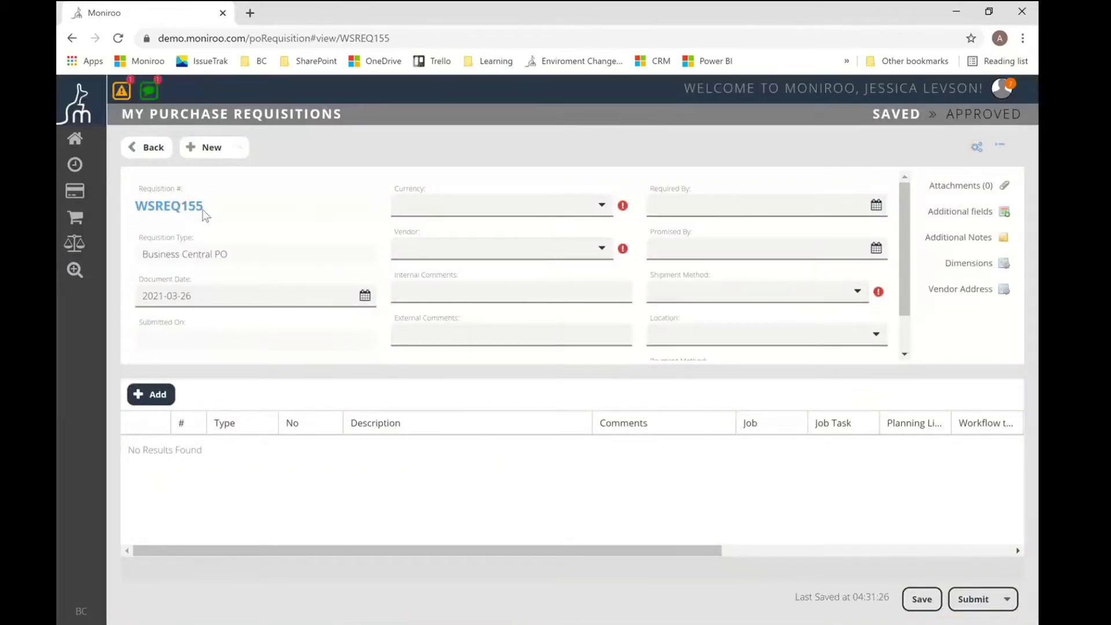
click(601, 207)
click(489, 231)
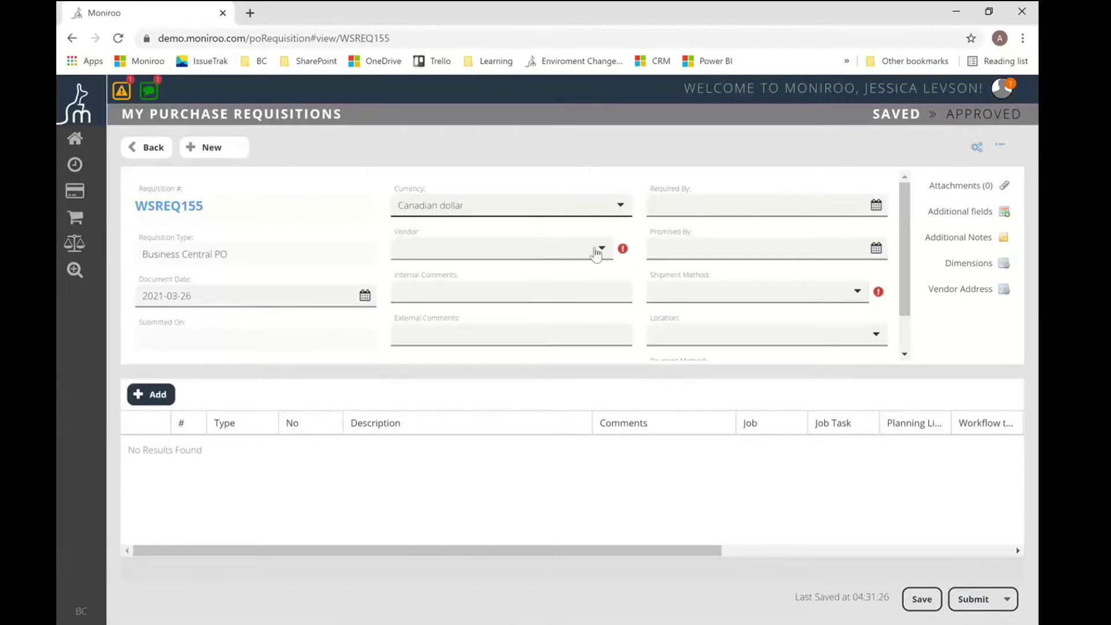
click(601, 251)
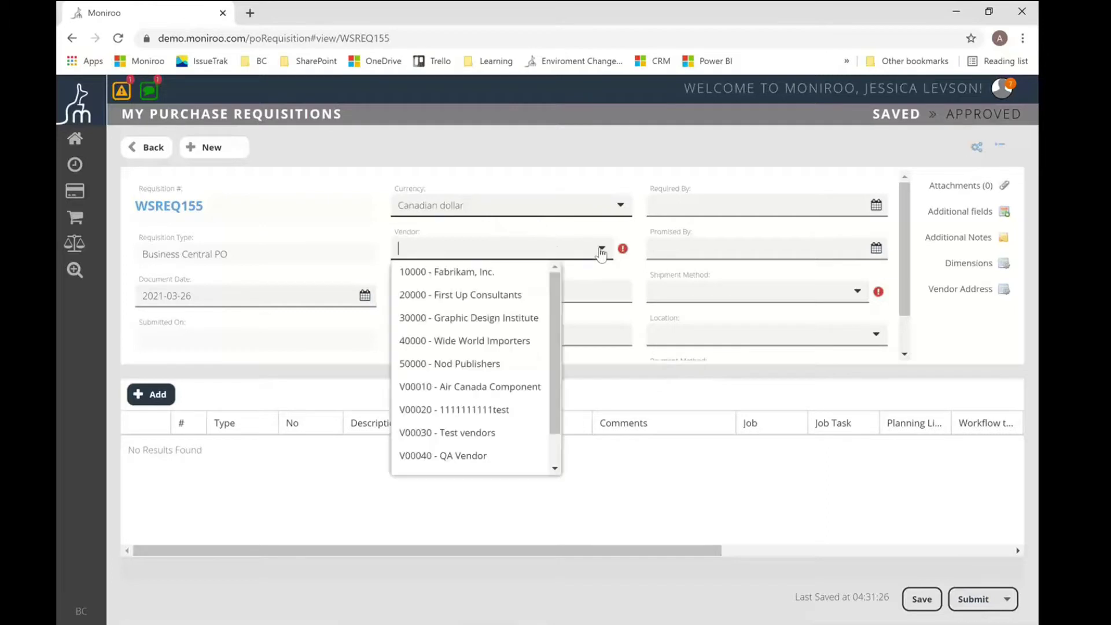
click(493, 277)
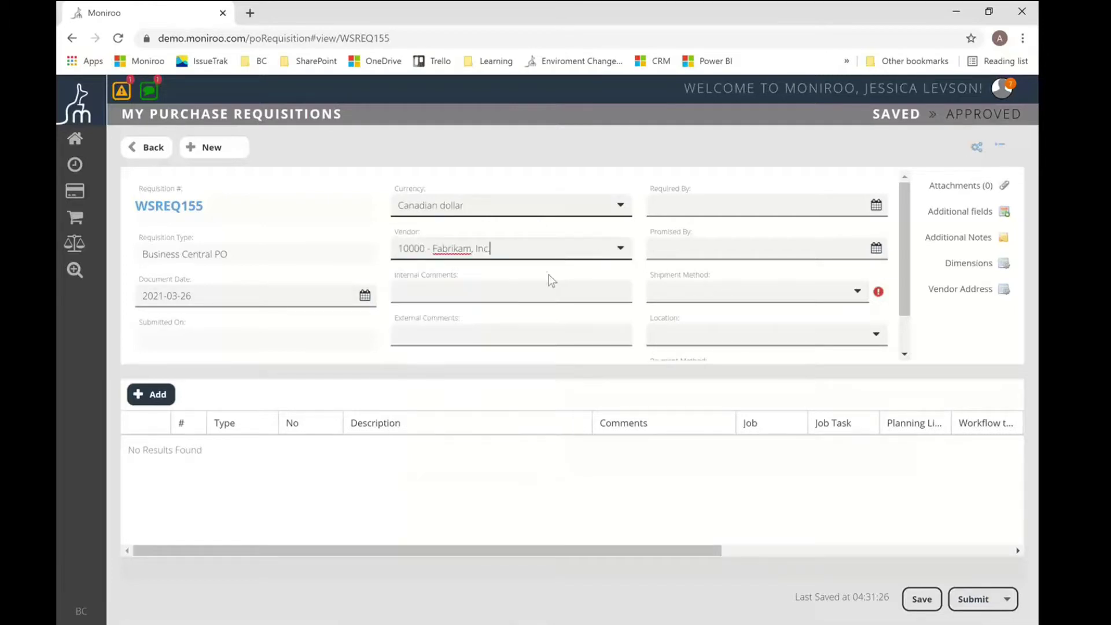
Step: Enter internal comment 'comment for my internal staff' and external comment 'viewed by the vendor'
click(521, 291)
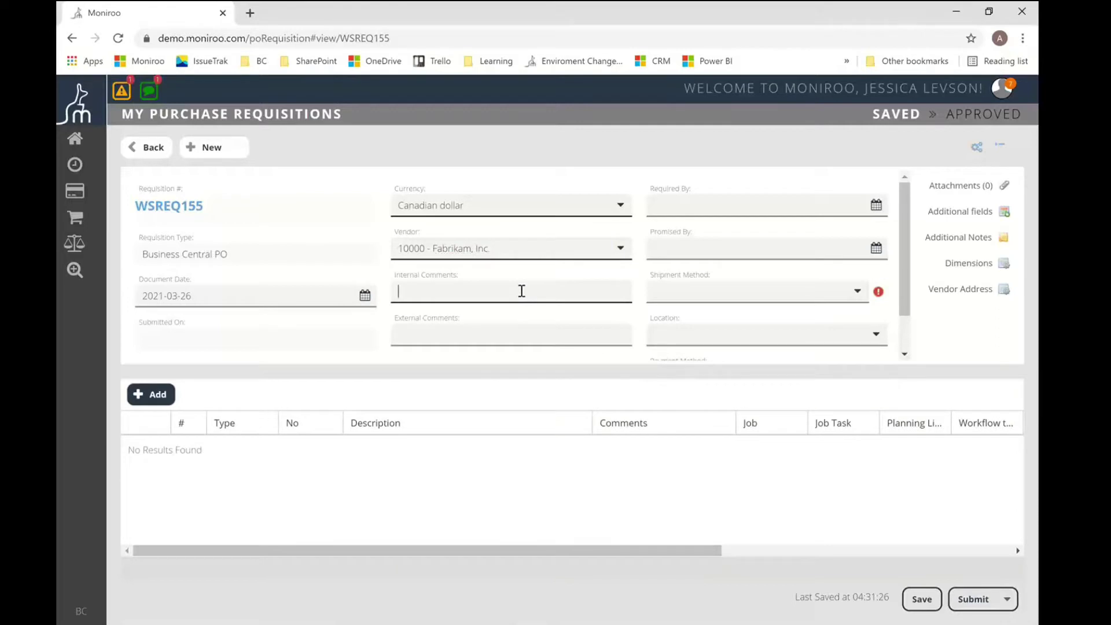
text(comment for my internal staff)
key(Tab)
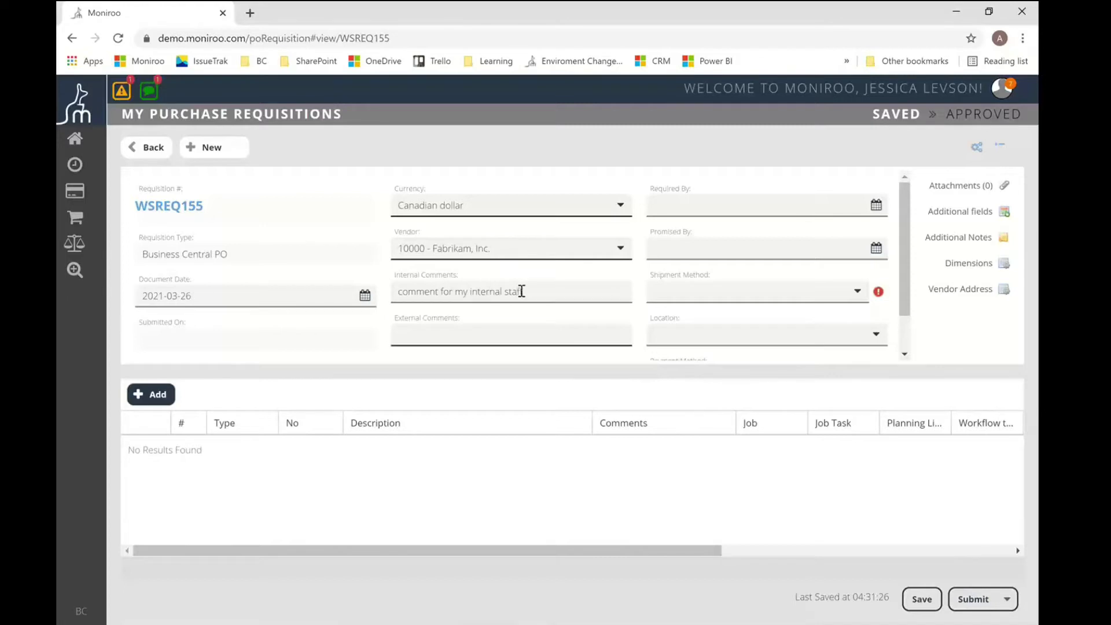
text(viewed by the vendor)
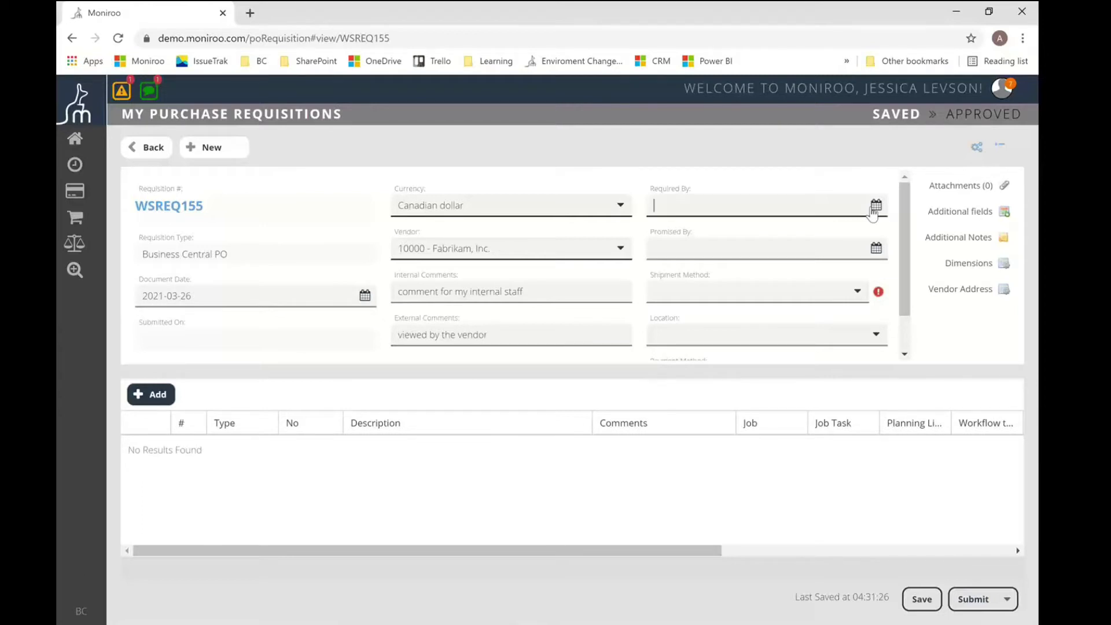
Step: Set required-by 2021-04-02, promised-by 2021-04-03, and shipment method CPT - Carriage Paid to
click(875, 206)
click(819, 392)
click(883, 251)
click(884, 252)
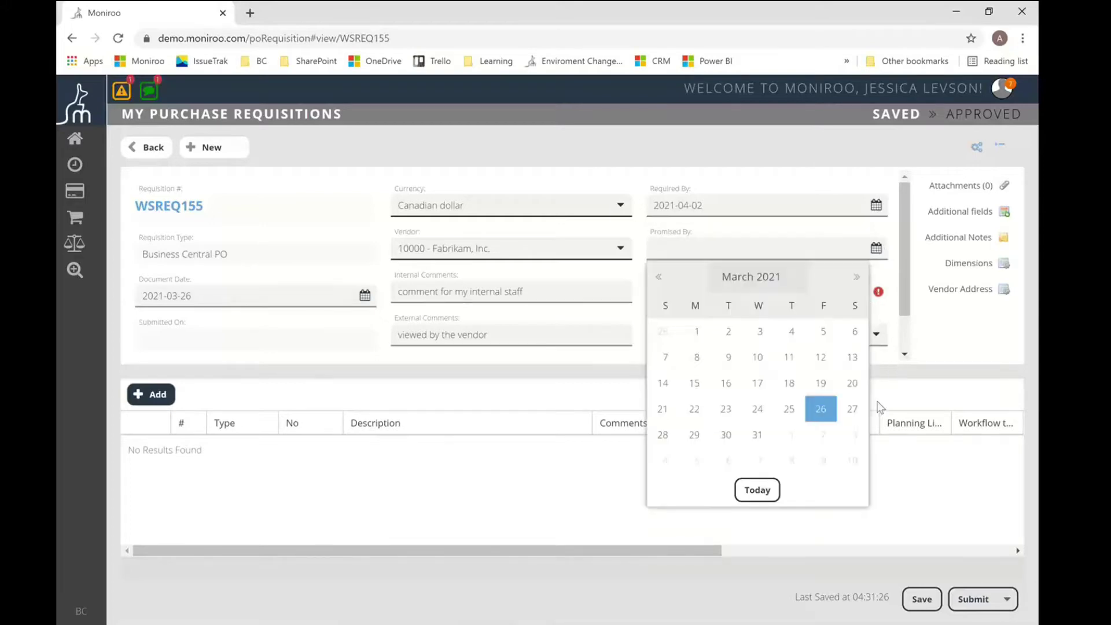
click(849, 435)
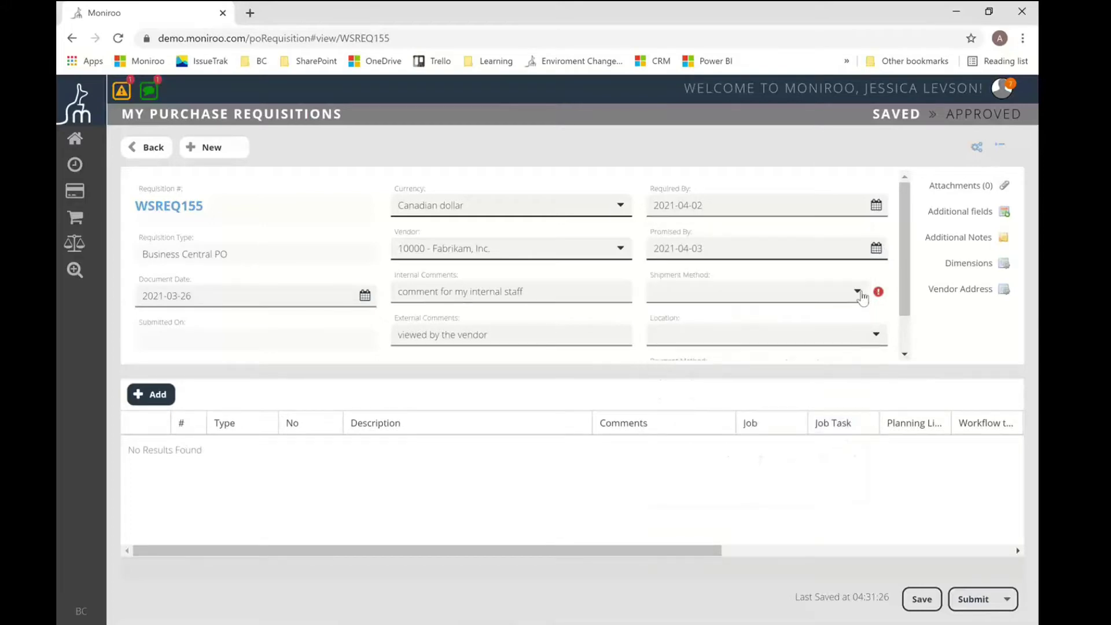
click(859, 292)
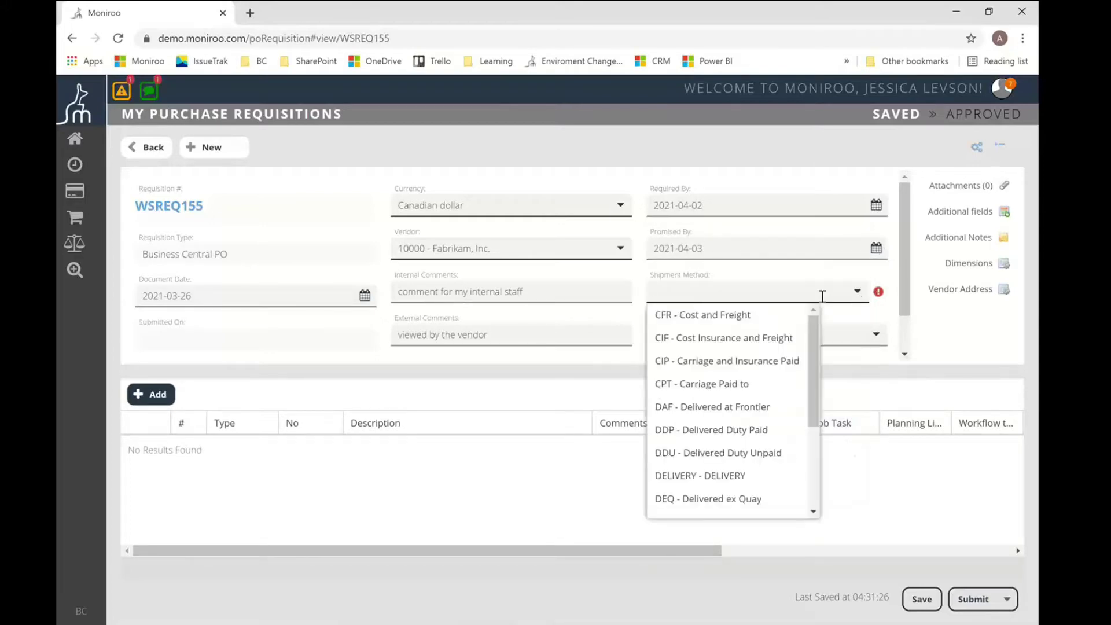
click(727, 381)
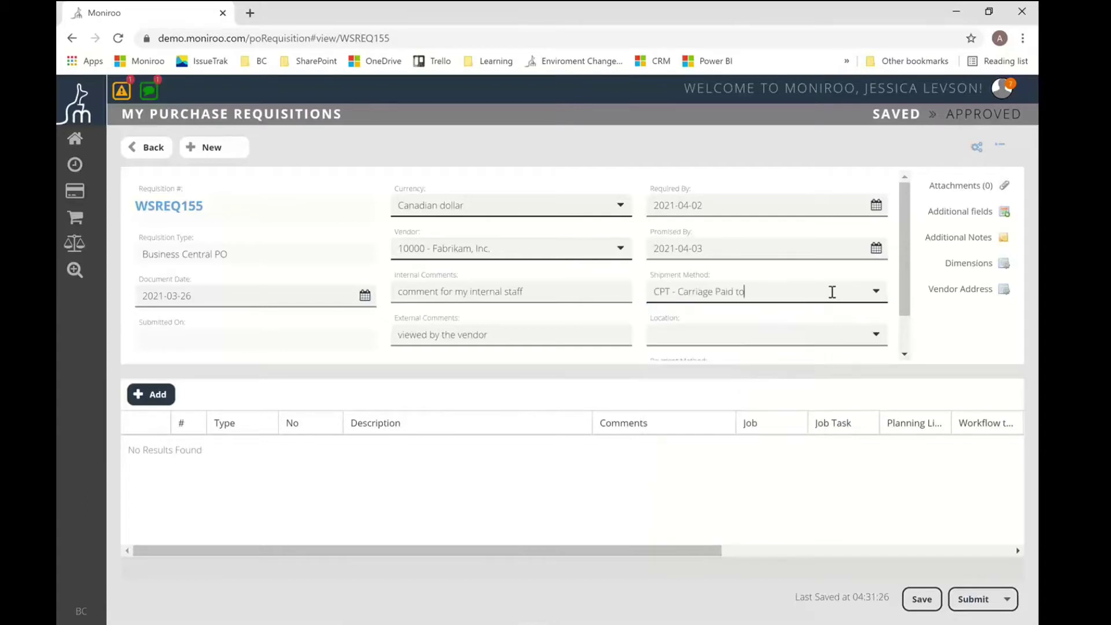
drag(900, 241, 902, 290)
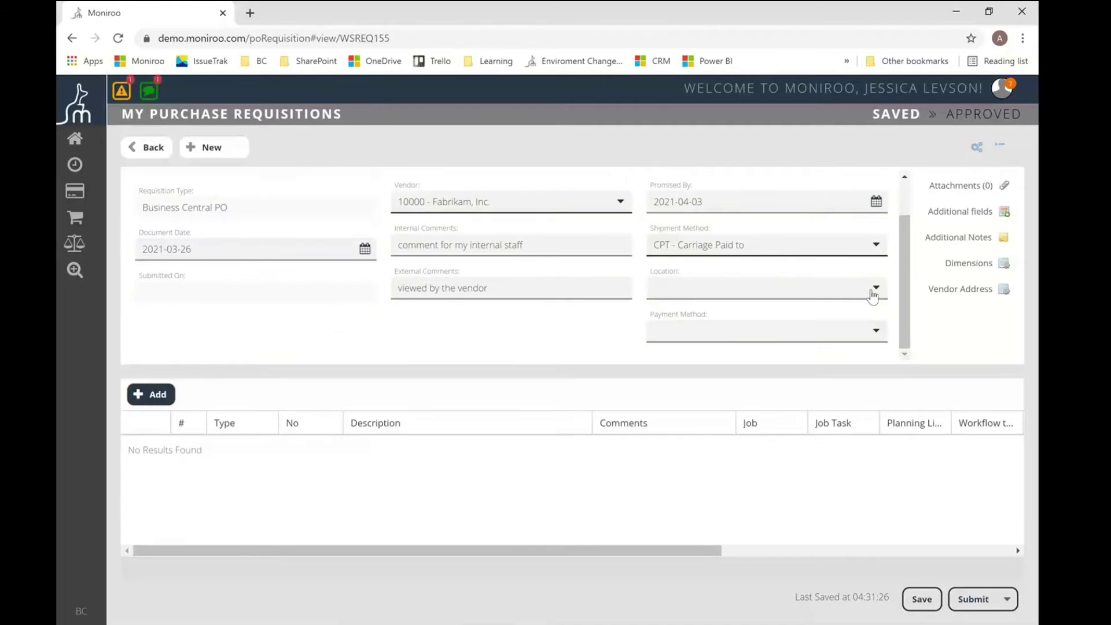
Step: Add the additional note 'paragraphs of data' to the requisition
click(960, 215)
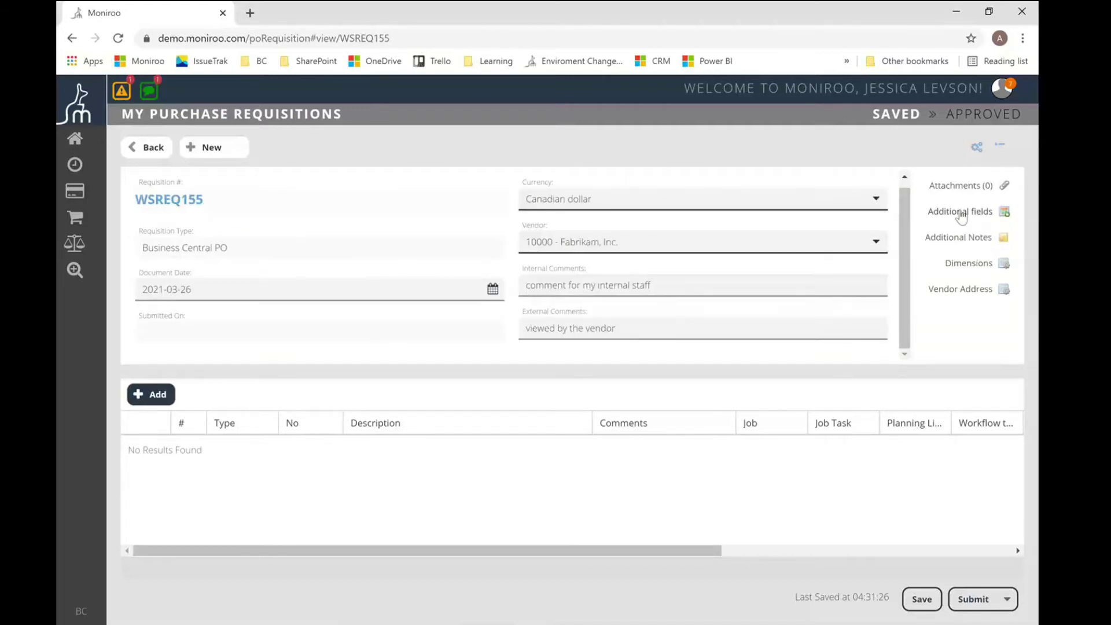
click(961, 215)
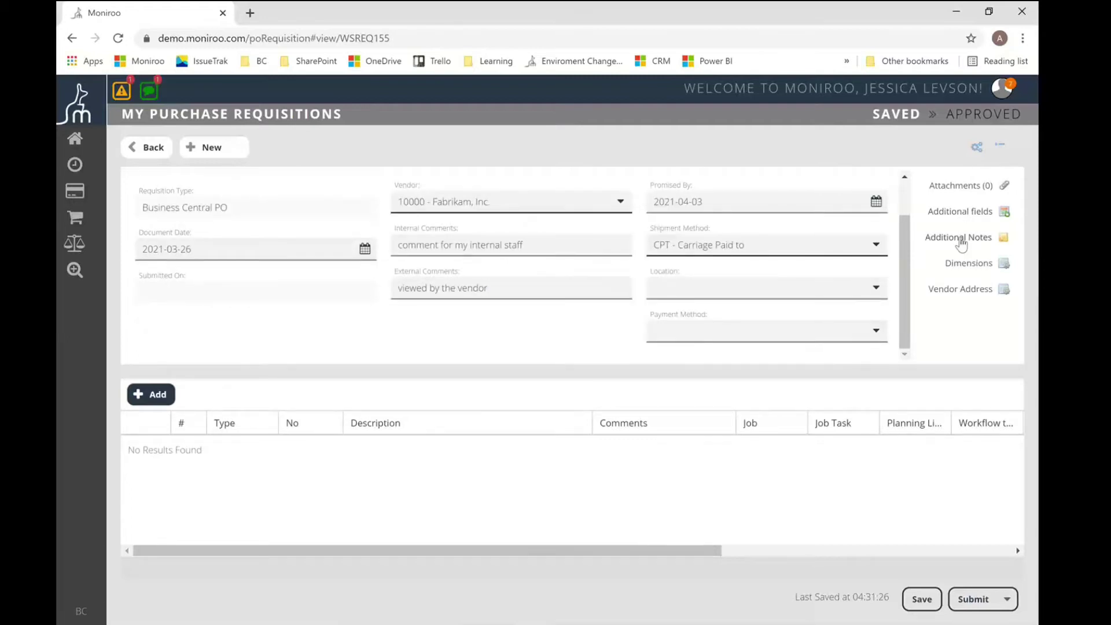
click(961, 240)
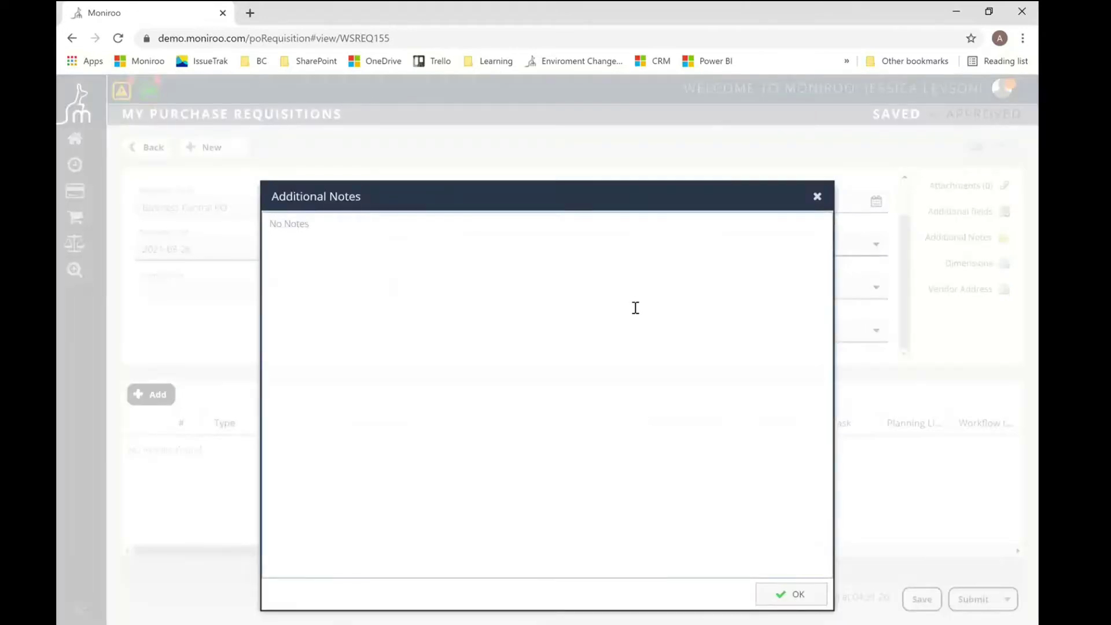
text(paragraphs of data)
Step: Save the note and set the customer group dimension to MEDIUM - Medium Business
click(792, 598)
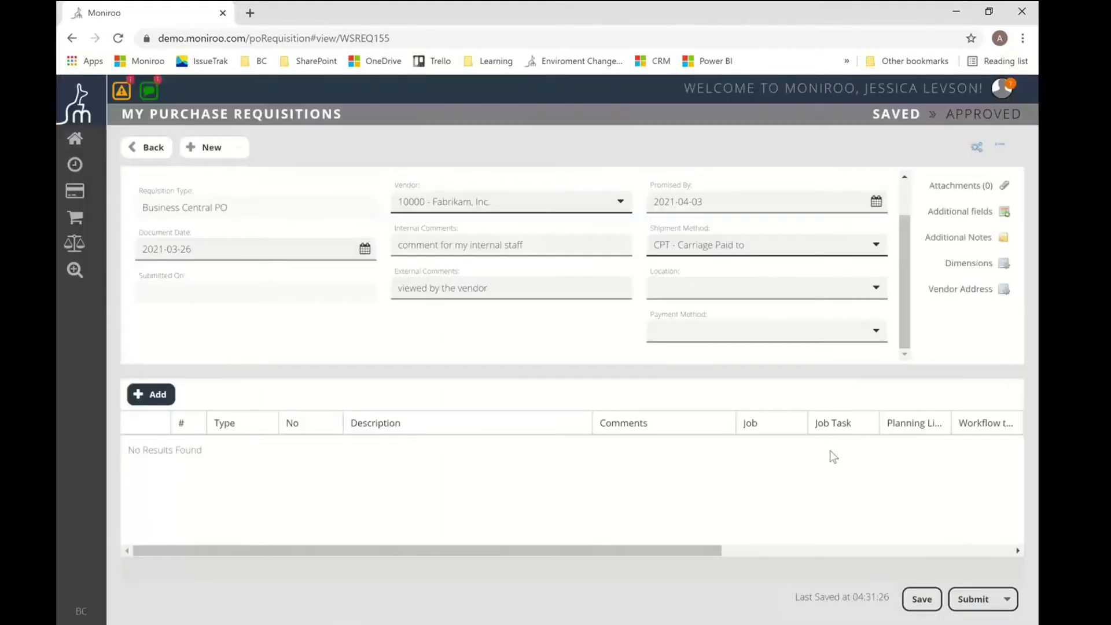
click(977, 267)
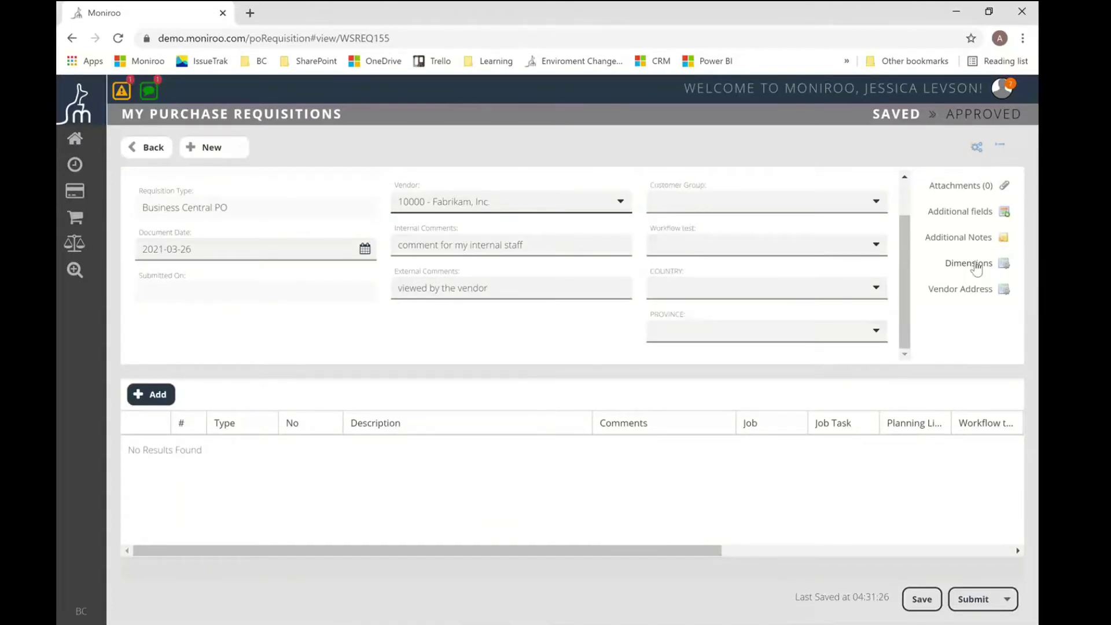
scroll(885, 231, up, 2)
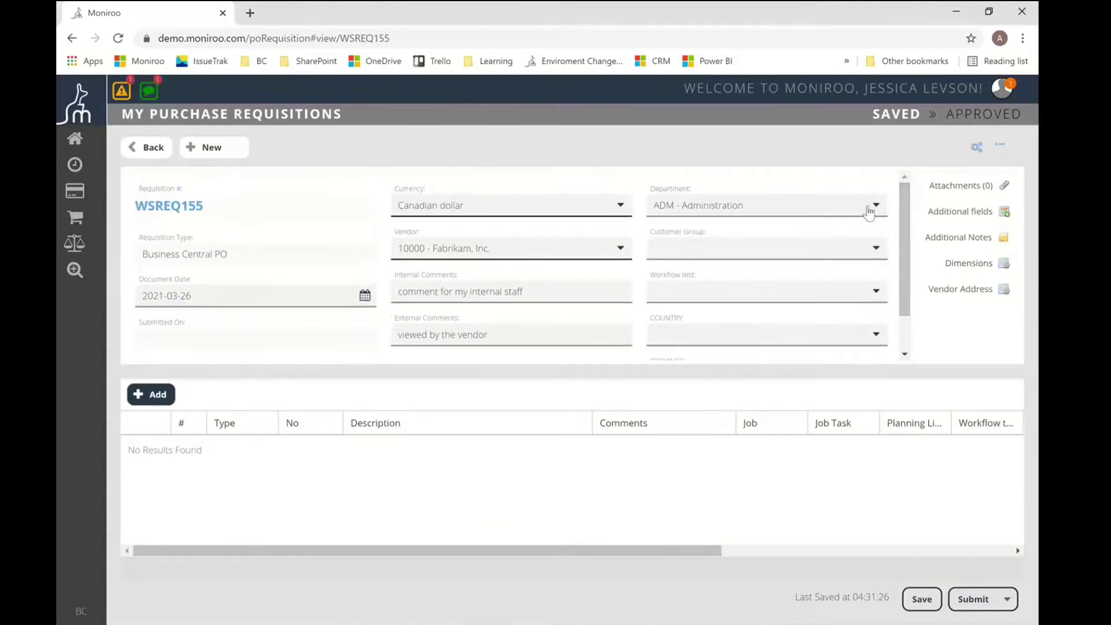
click(873, 252)
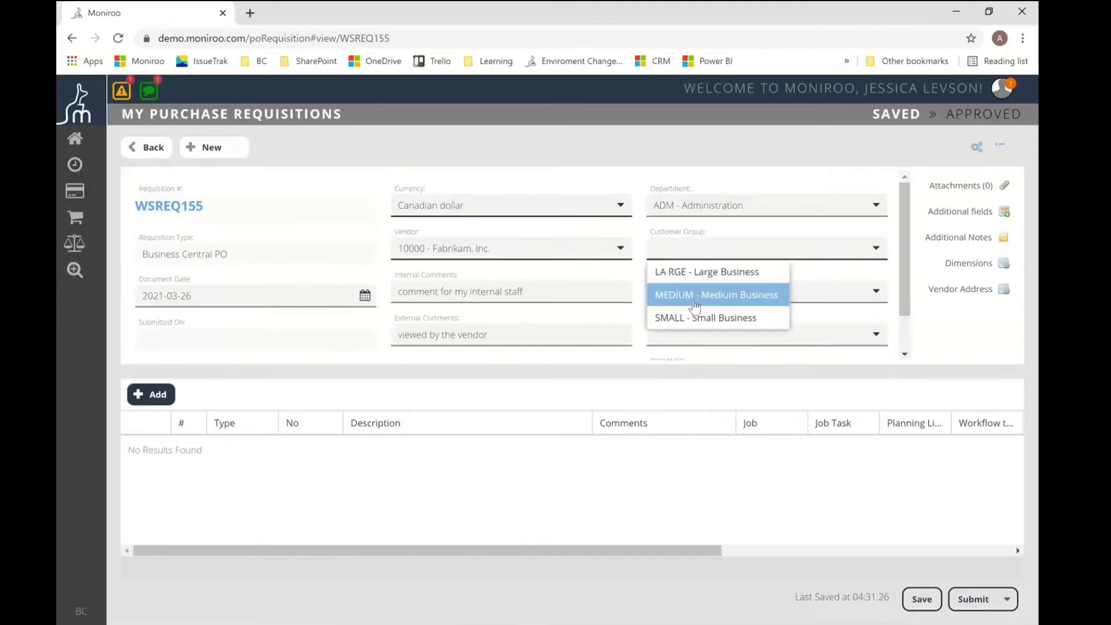
click(693, 295)
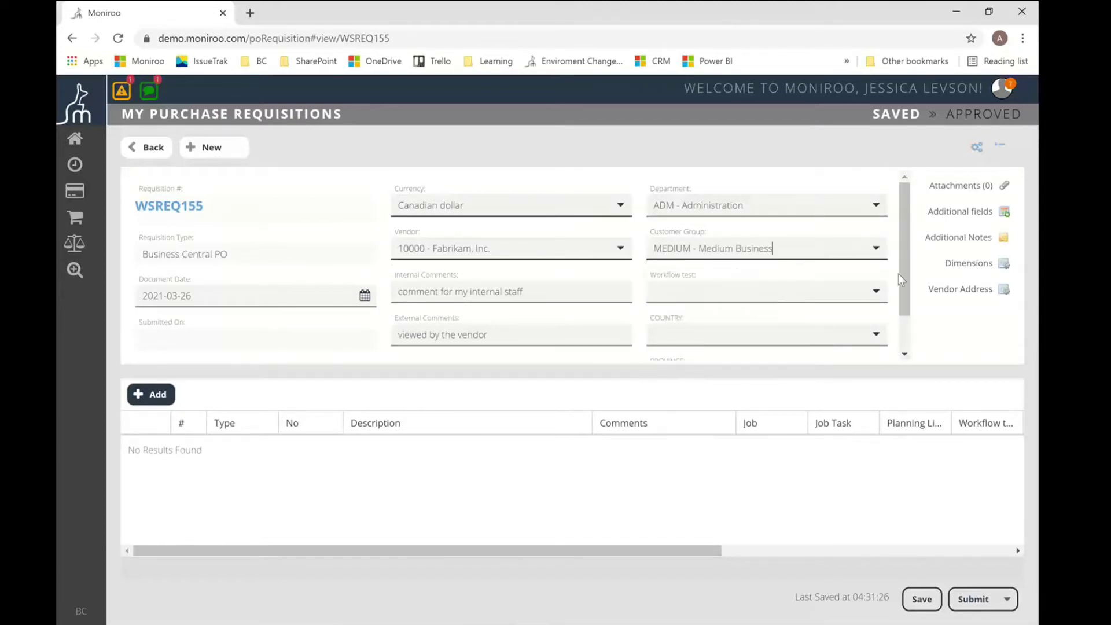
Step: Hide the dimension fields and display the vendor address fields in the header
scroll(903, 270, down, 1)
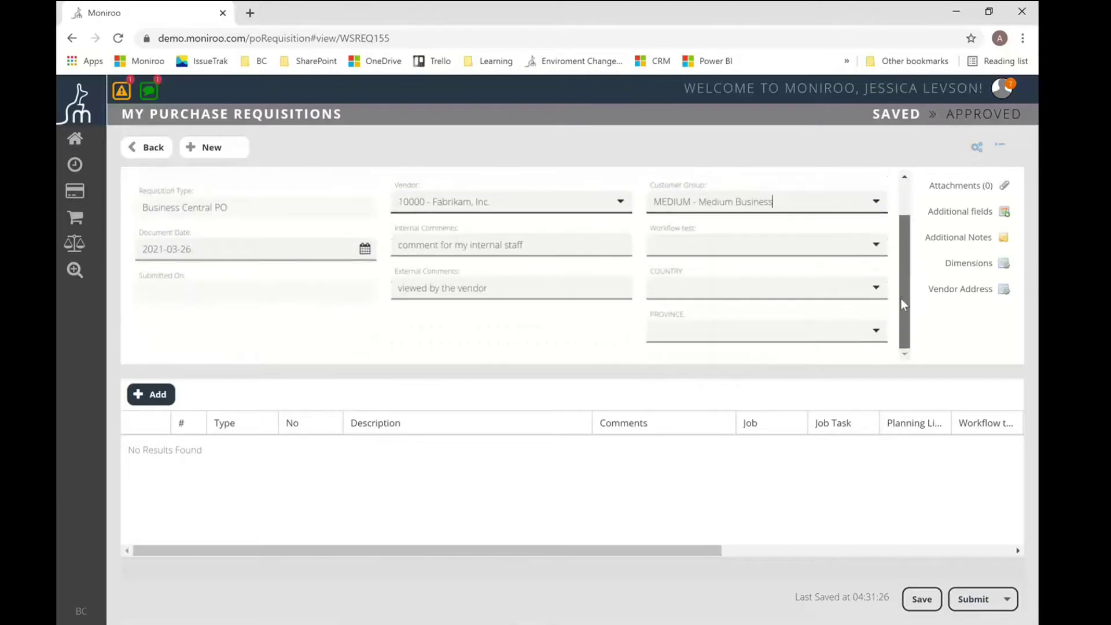
click(979, 268)
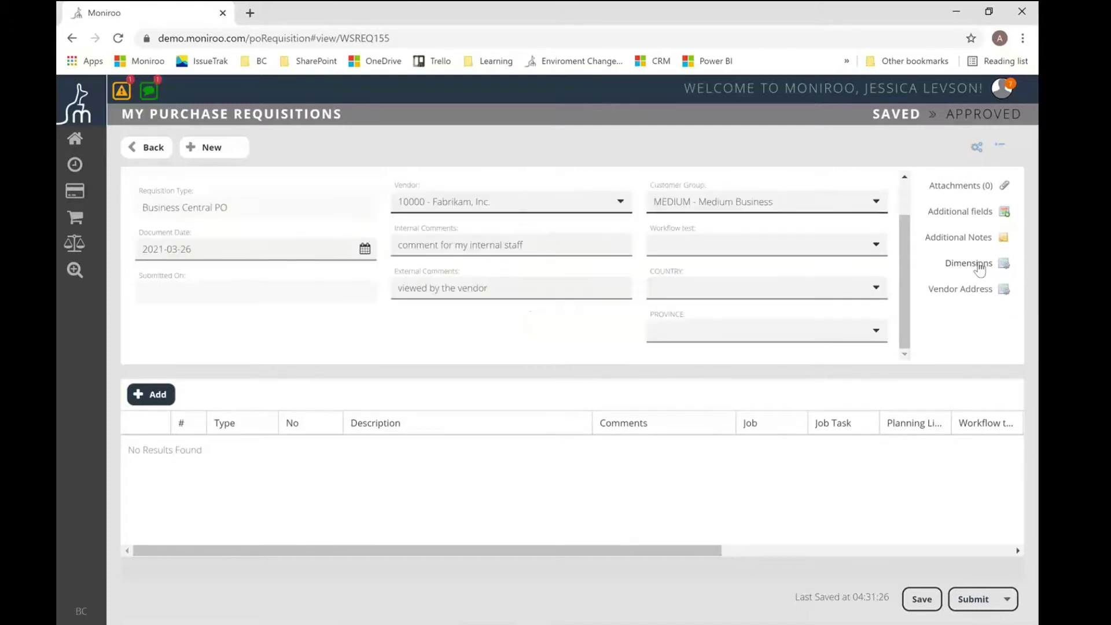
click(976, 290)
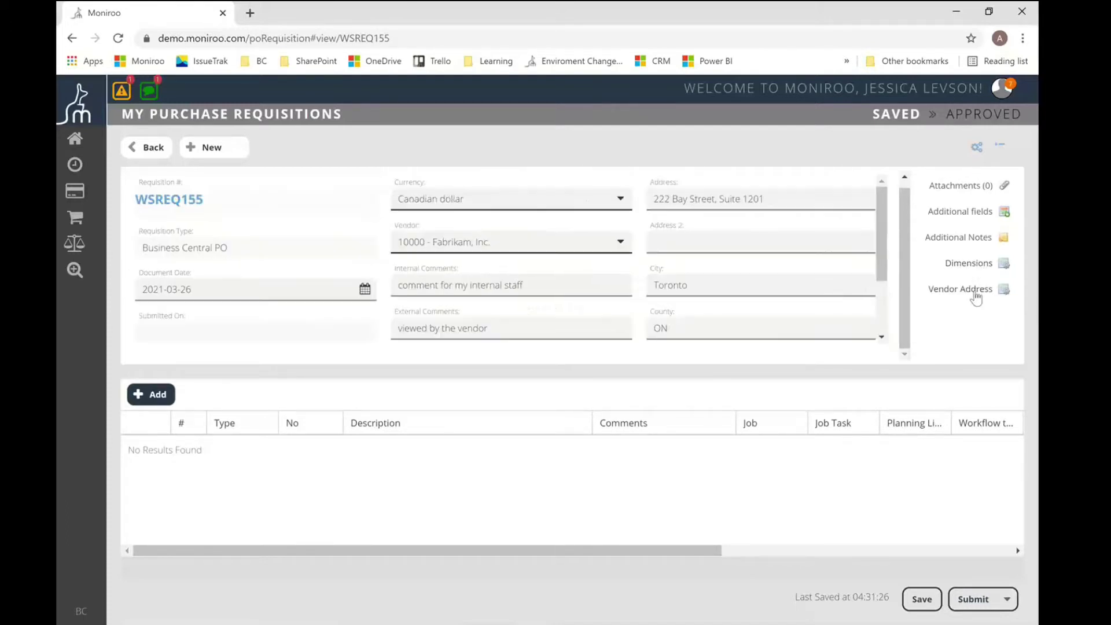
Step: Check the attachments without adding any, then collapse the header to just WSREQ155
click(964, 188)
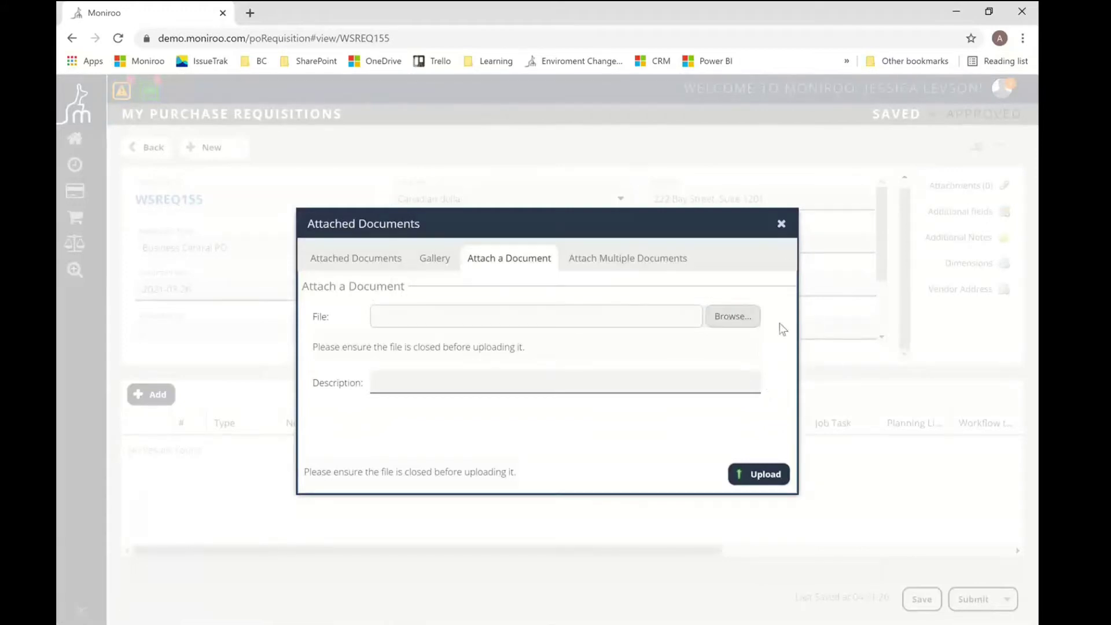
click(781, 225)
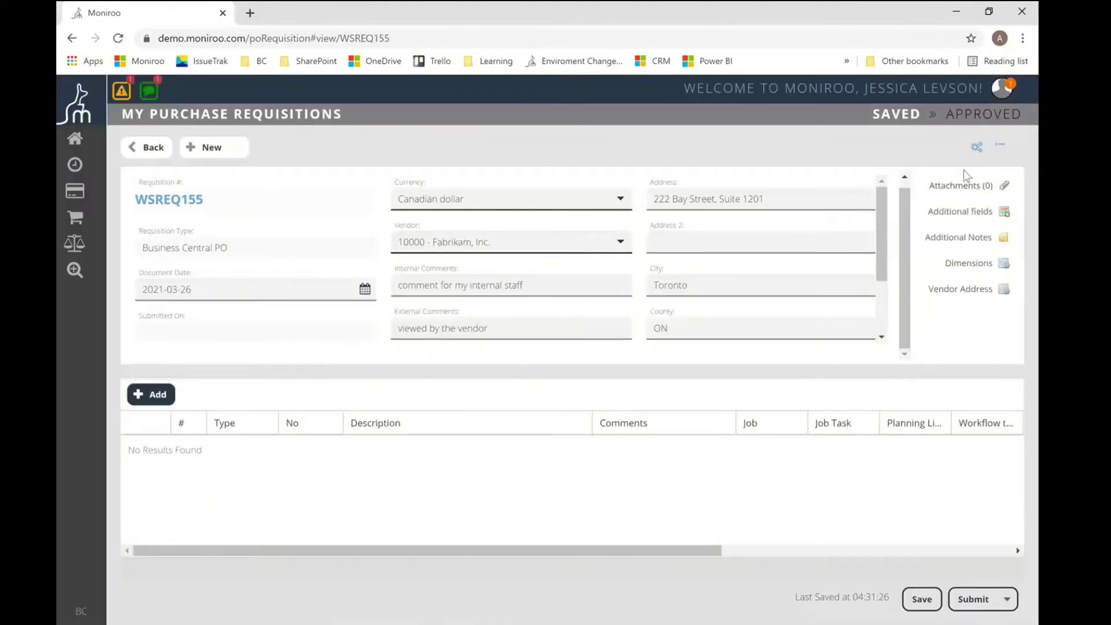
click(1006, 151)
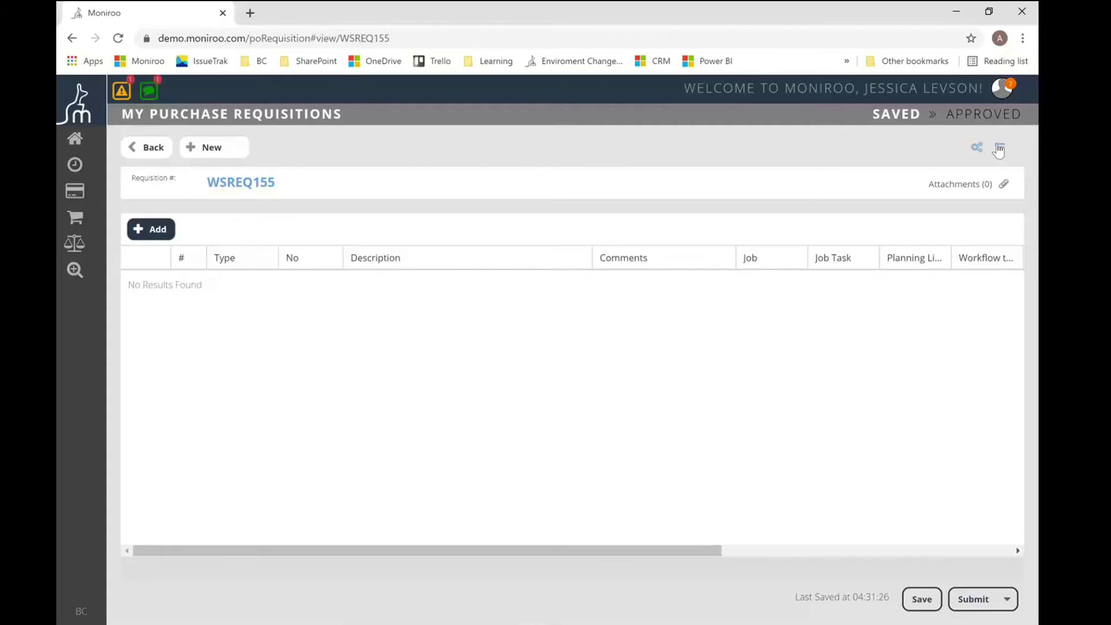
Step: Add line 1 to WSREQ155 and set its type to G/L Account
click(999, 150)
click(998, 150)
click(156, 238)
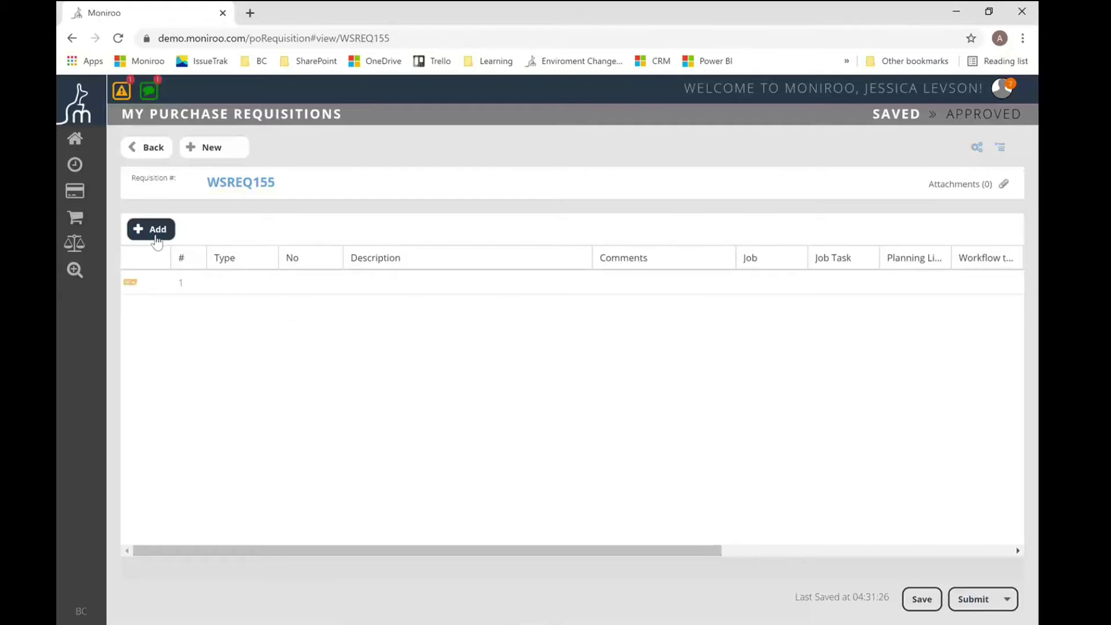
click(238, 283)
click(267, 283)
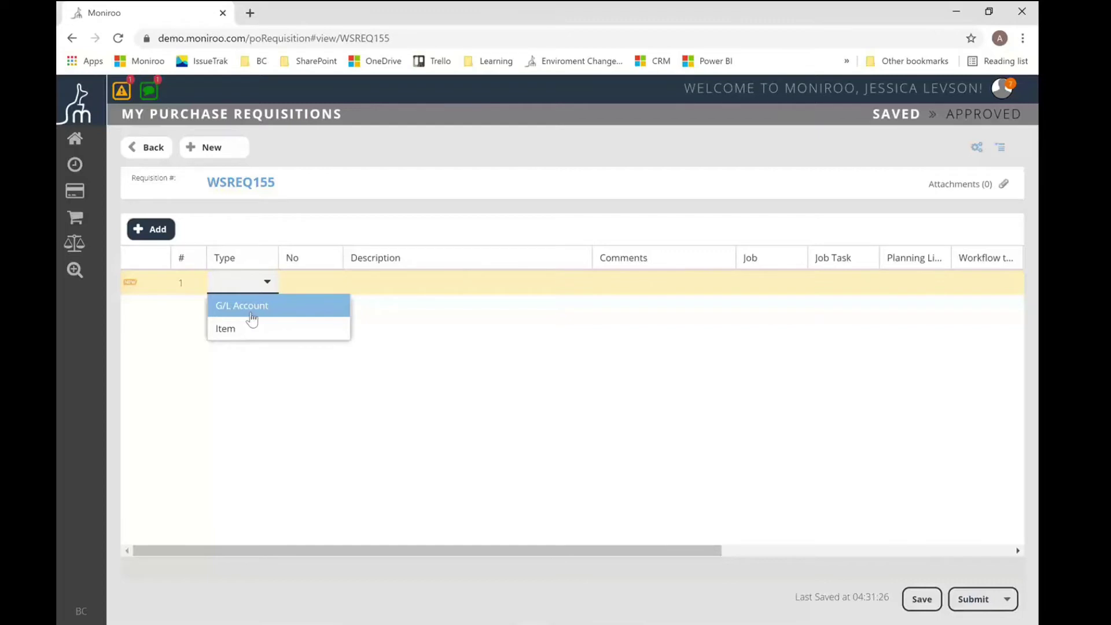
click(250, 313)
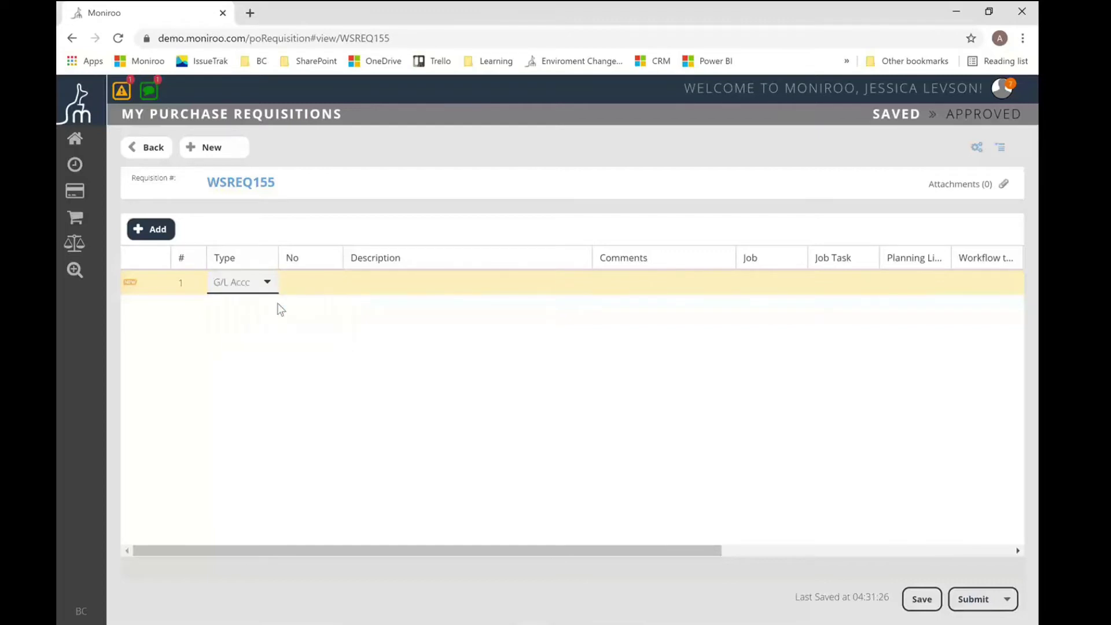
click(316, 280)
Step: Give line 1 account 53450 - Delivery Expenses, Retail and the comment 'line level comment'
click(332, 284)
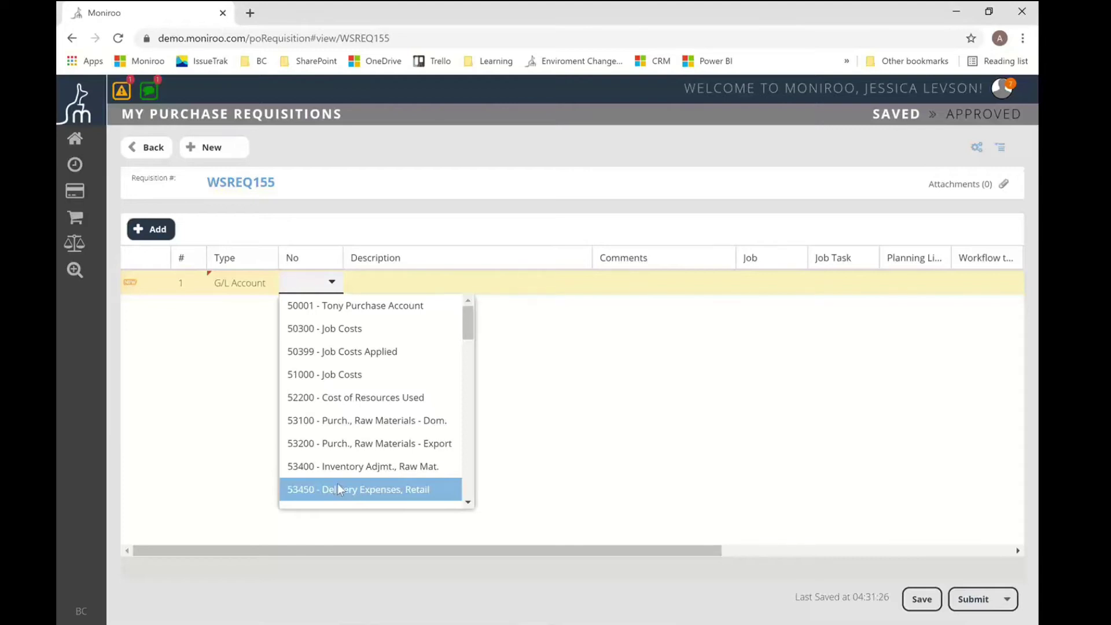
click(339, 489)
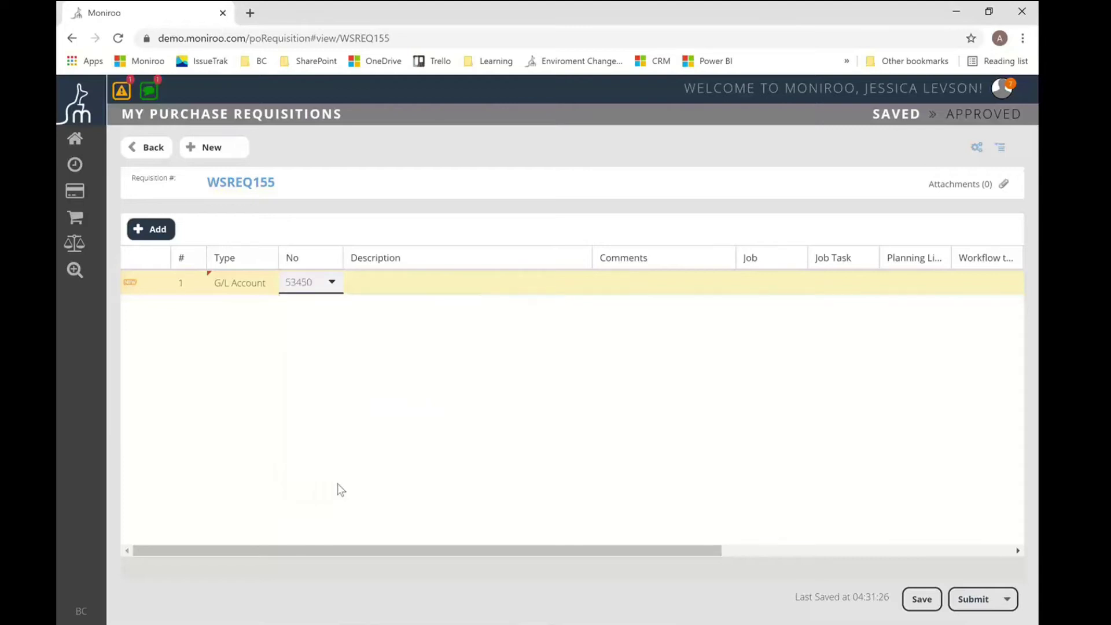
click(684, 287)
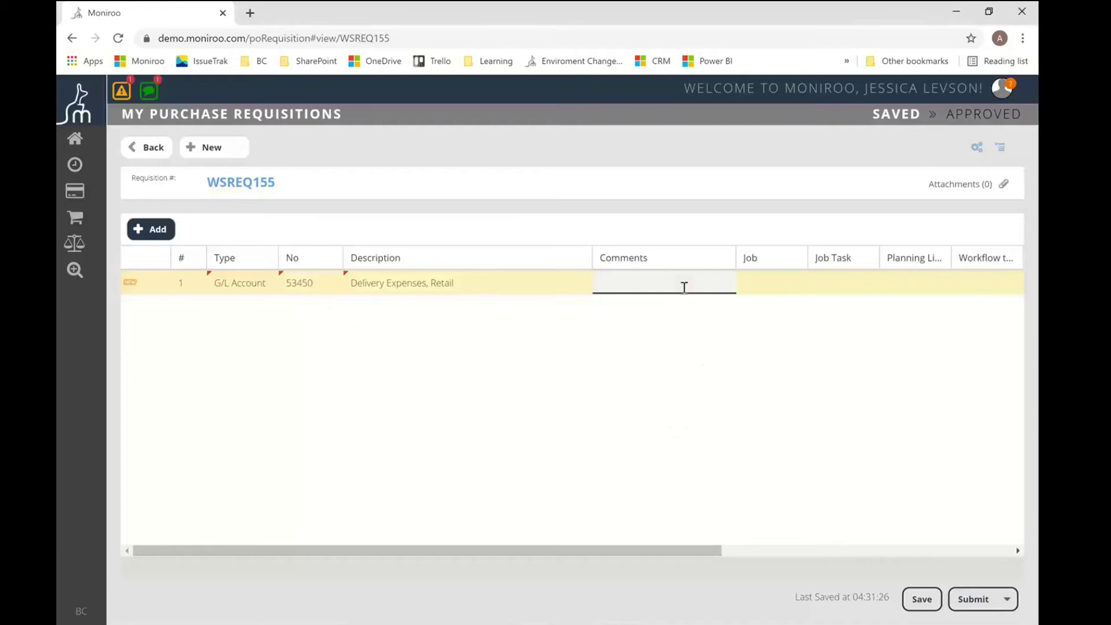
text(line level comment)
key(Tab)
Step: Assign line 1 to job JOB00010 Reception area remodel with job task 1010 Consulting
drag(683, 550, 938, 553)
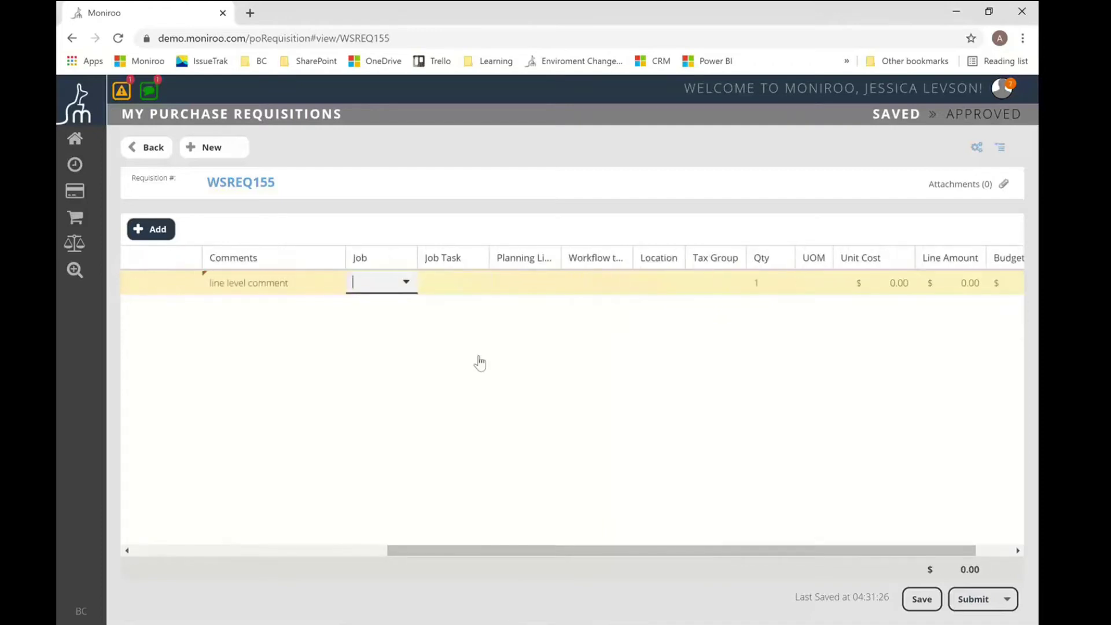
click(405, 287)
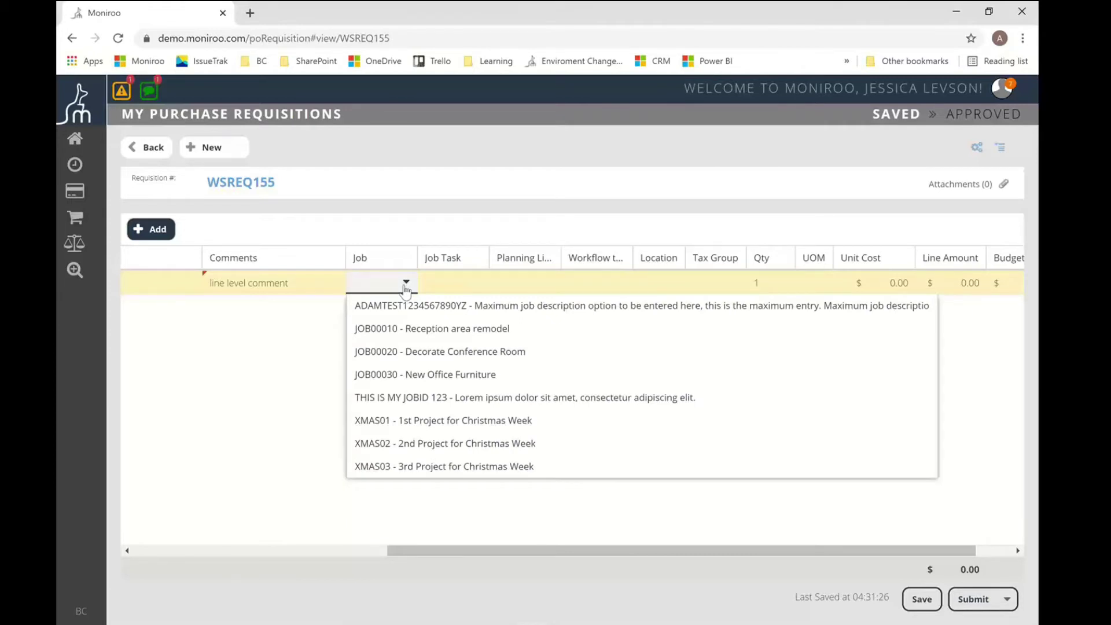
click(408, 328)
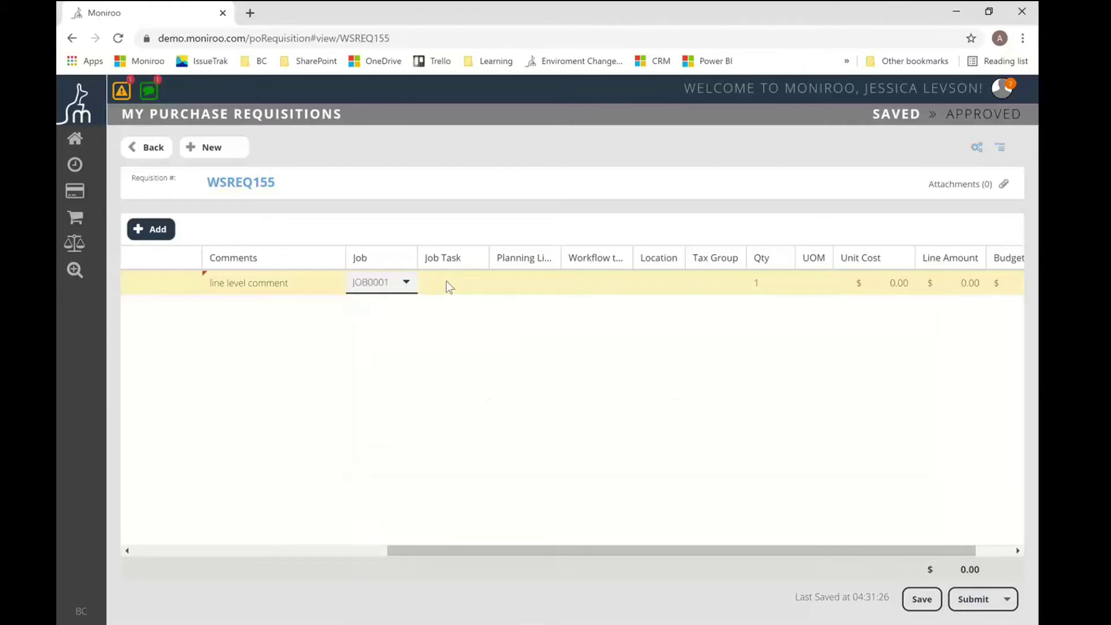
click(478, 283)
click(477, 284)
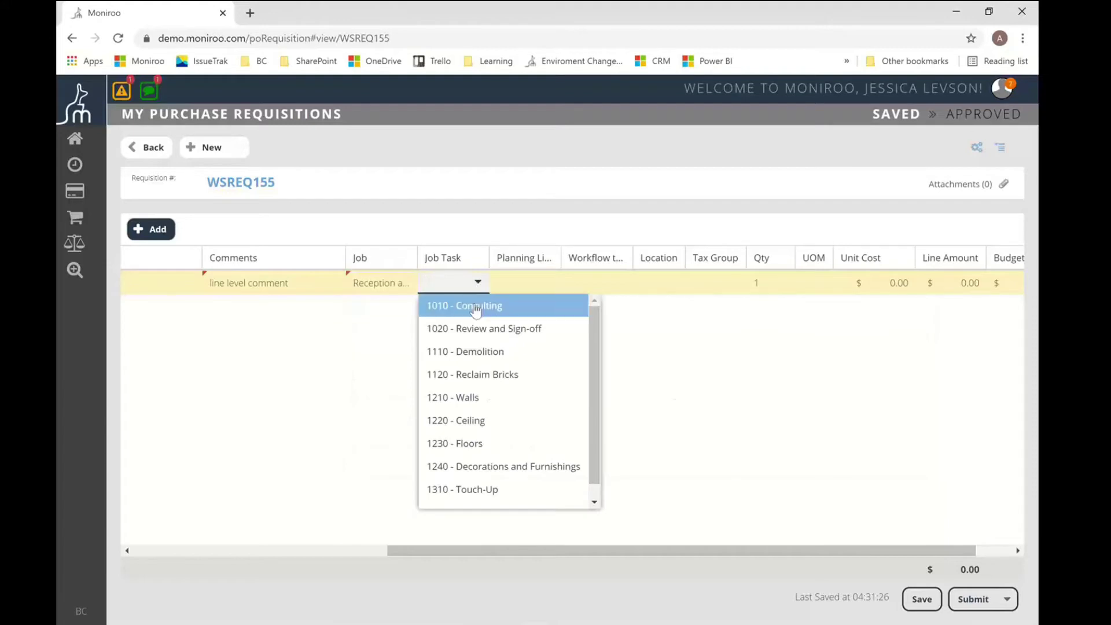
click(476, 311)
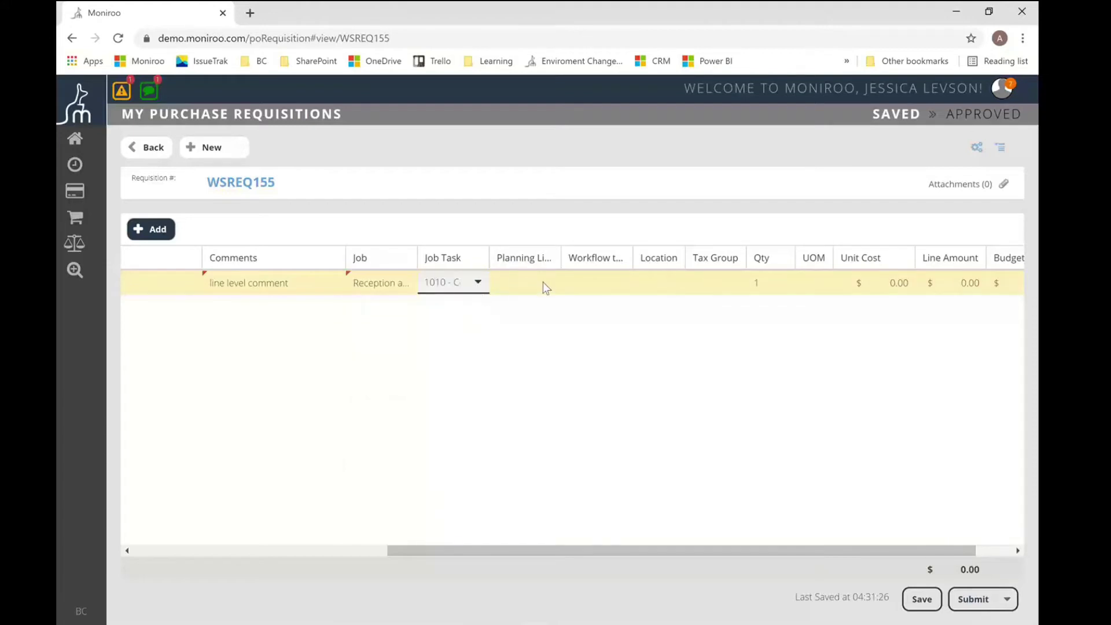
Step: Widen the Planning Line column and change line 1's job task to 1020 Review and Sign-off
drag(561, 258, 588, 259)
click(570, 283)
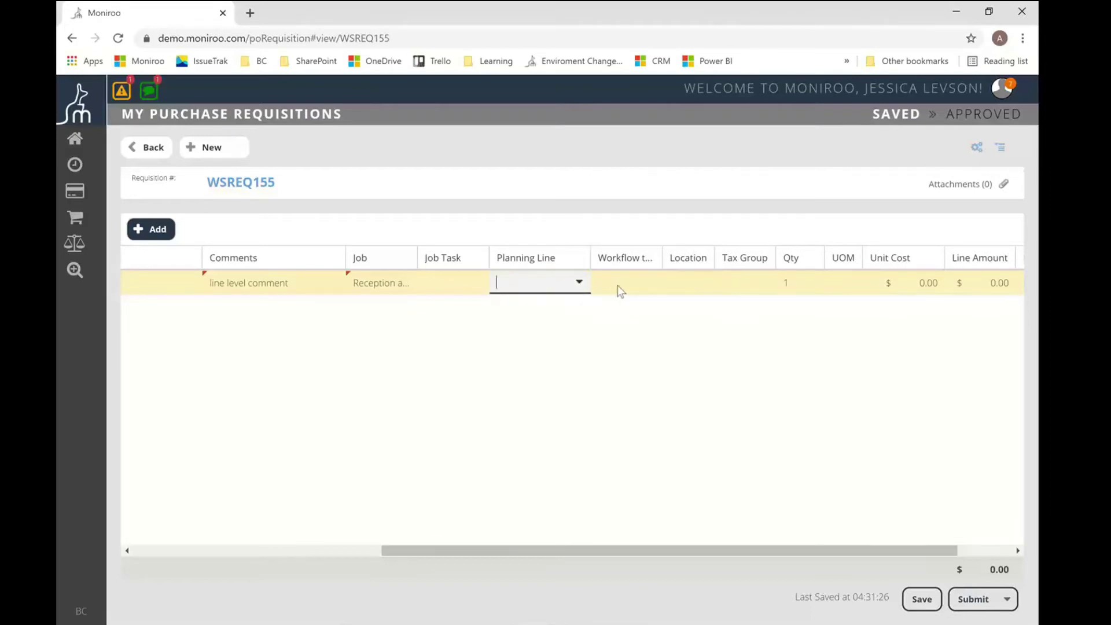
key(shift+Tab)
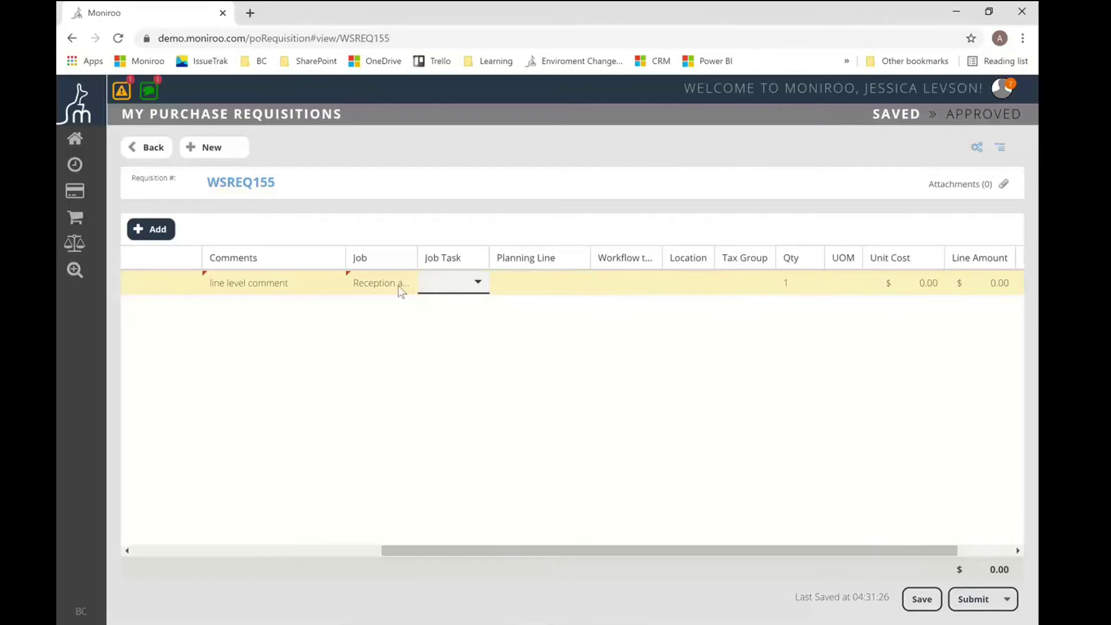
click(471, 288)
click(466, 327)
click(694, 286)
click(755, 283)
click(764, 284)
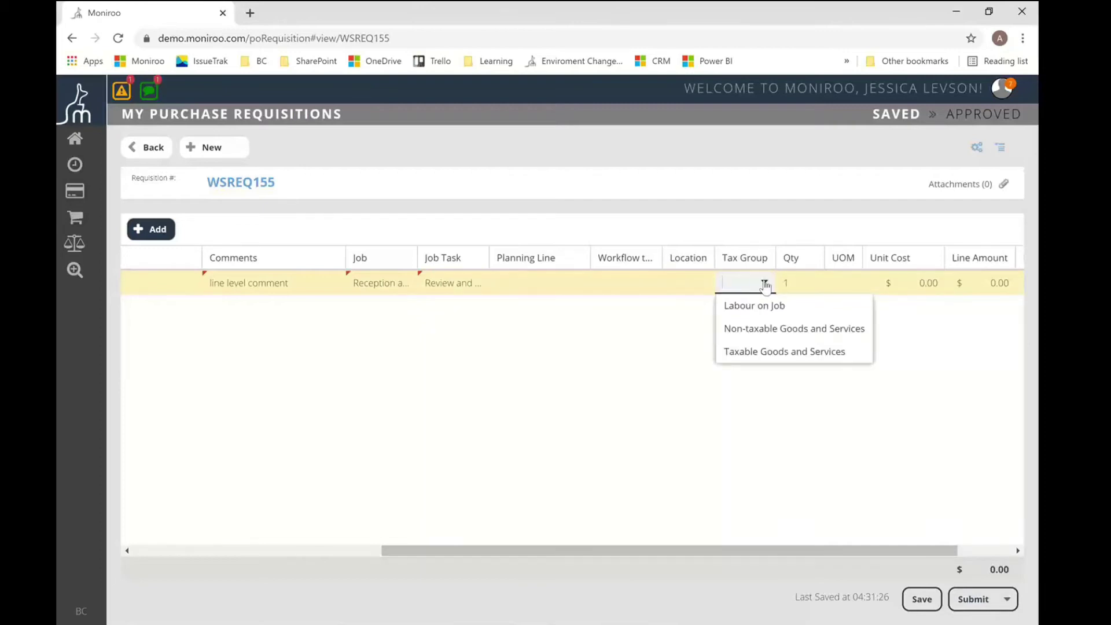
click(706, 258)
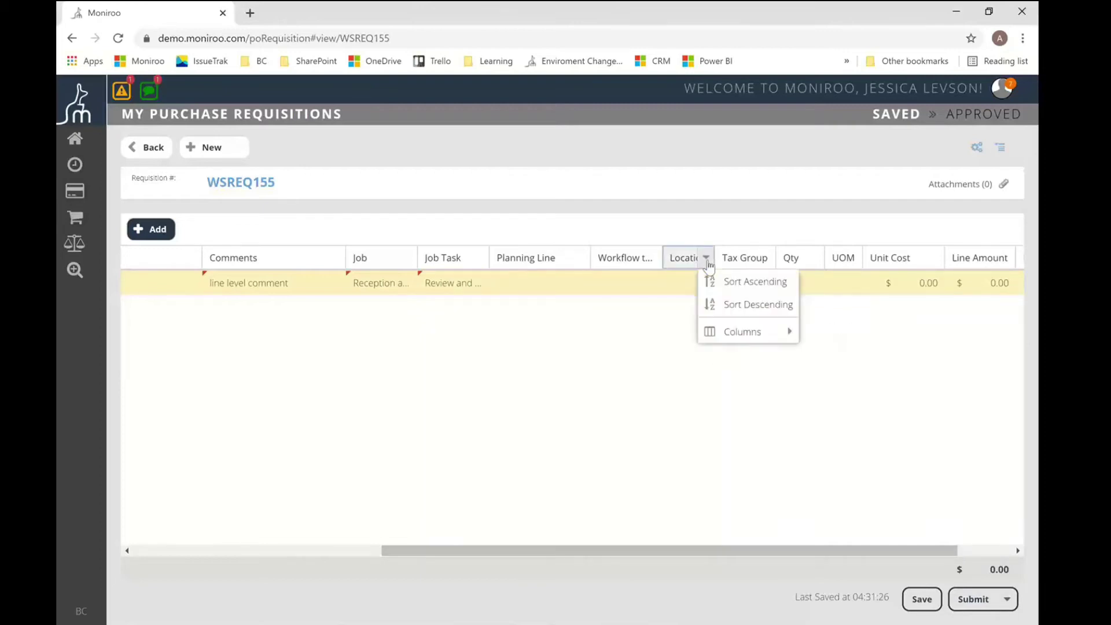
mouse_move(742, 335)
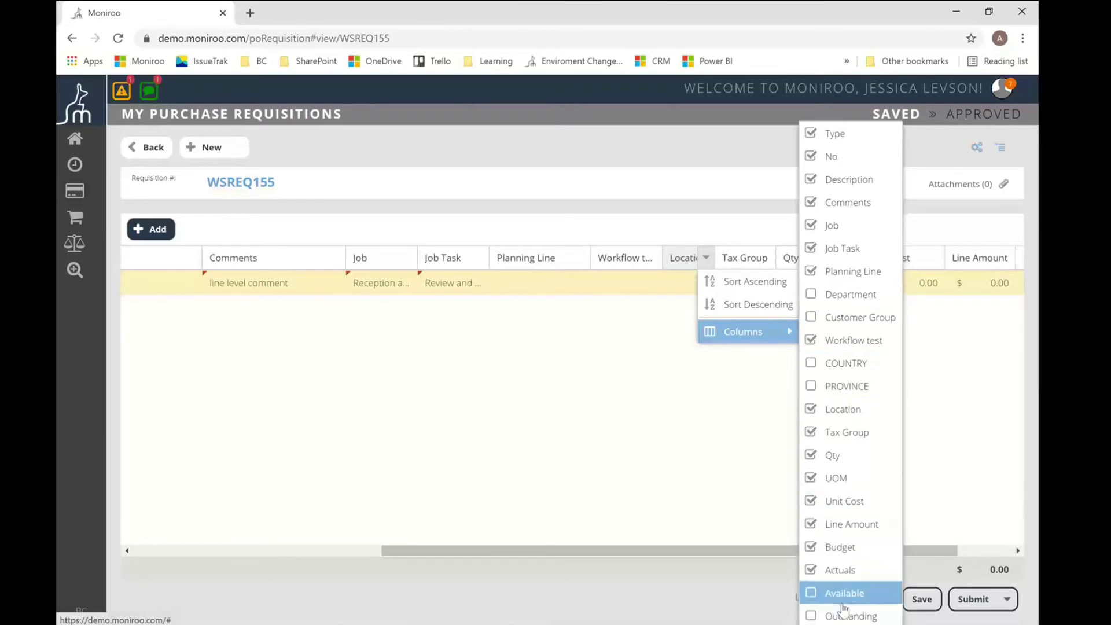
drag(684, 554, 820, 554)
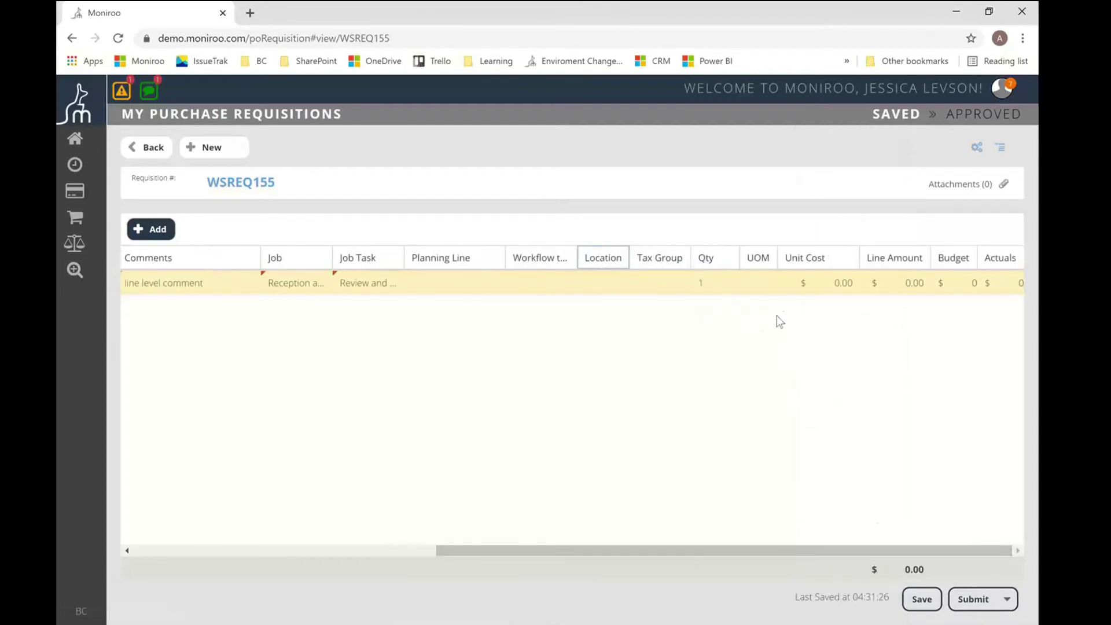
Step: Set line 1's unit cost to 700 and check the $700.00 line amount and total
click(831, 286)
text(700)
key(Return)
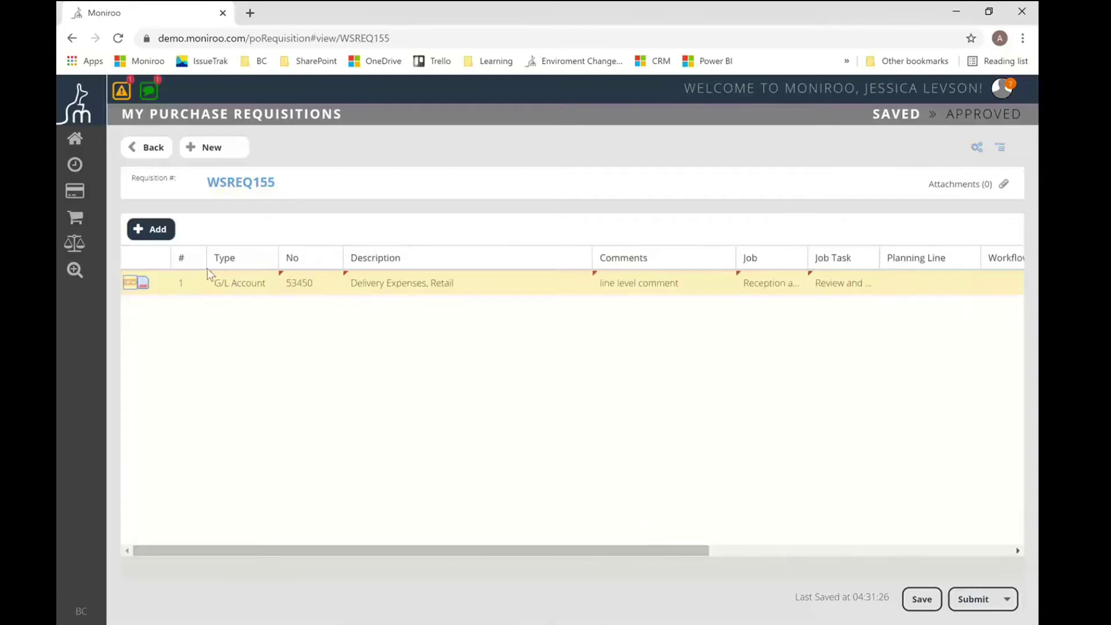
mouse_move(143, 293)
click(146, 285)
drag(234, 549, 711, 521)
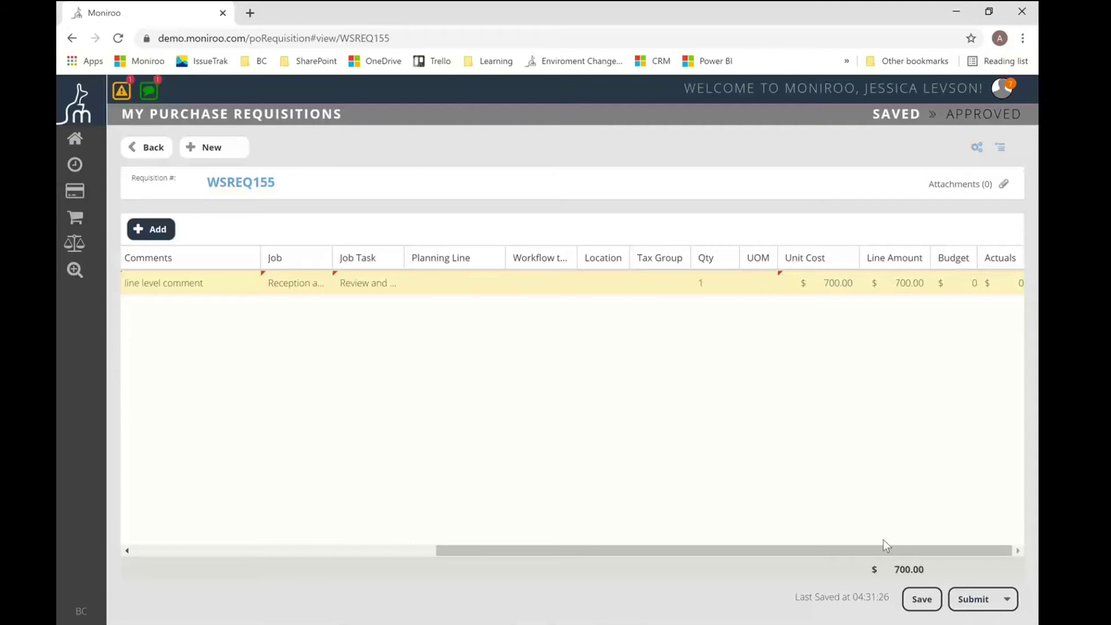
drag(880, 549, 606, 550)
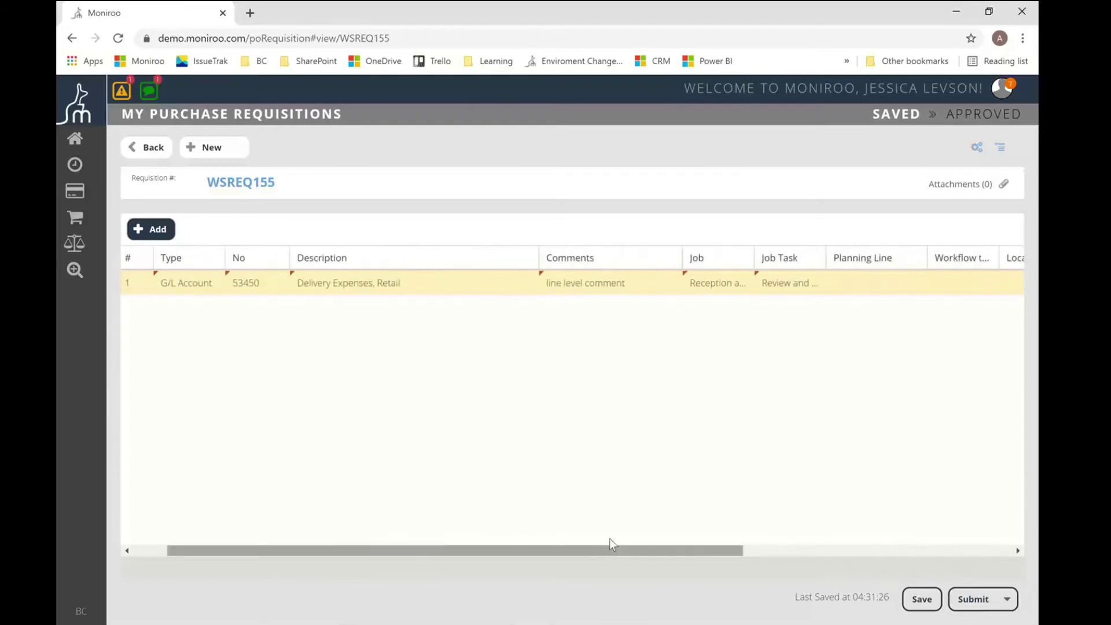
Step: Save the requisition and add line 2 as an Item line for 1000 test item
click(922, 601)
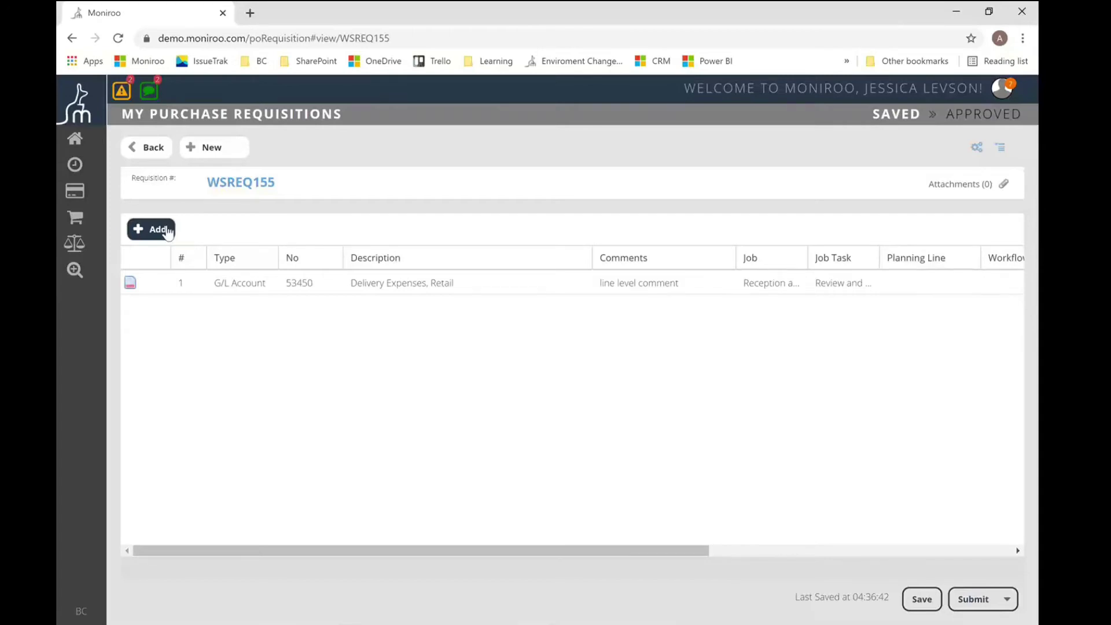
click(167, 231)
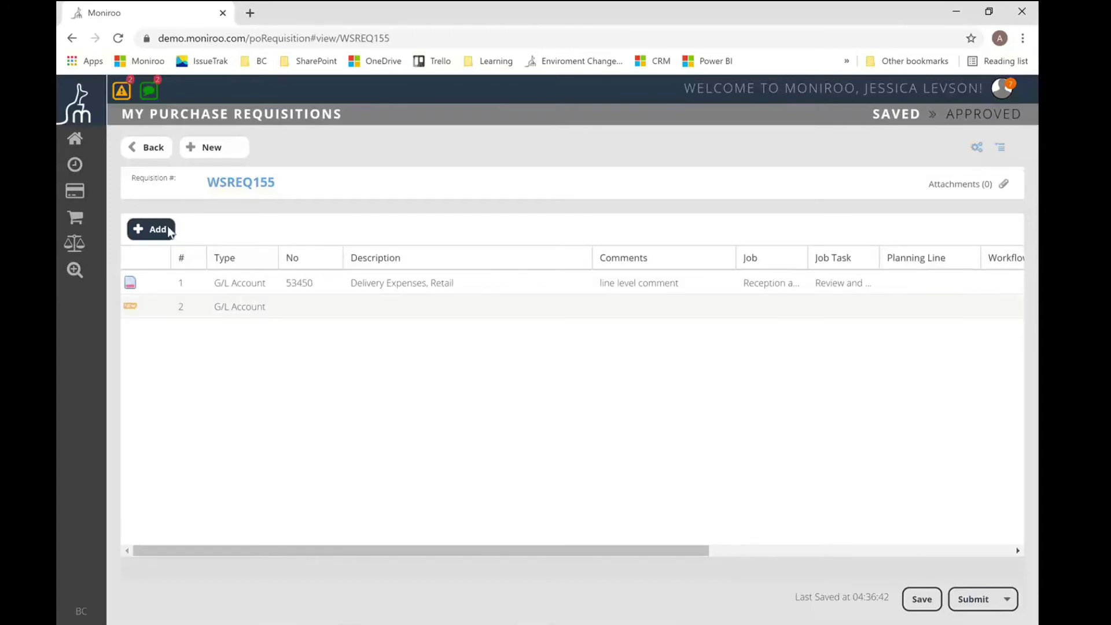
click(251, 314)
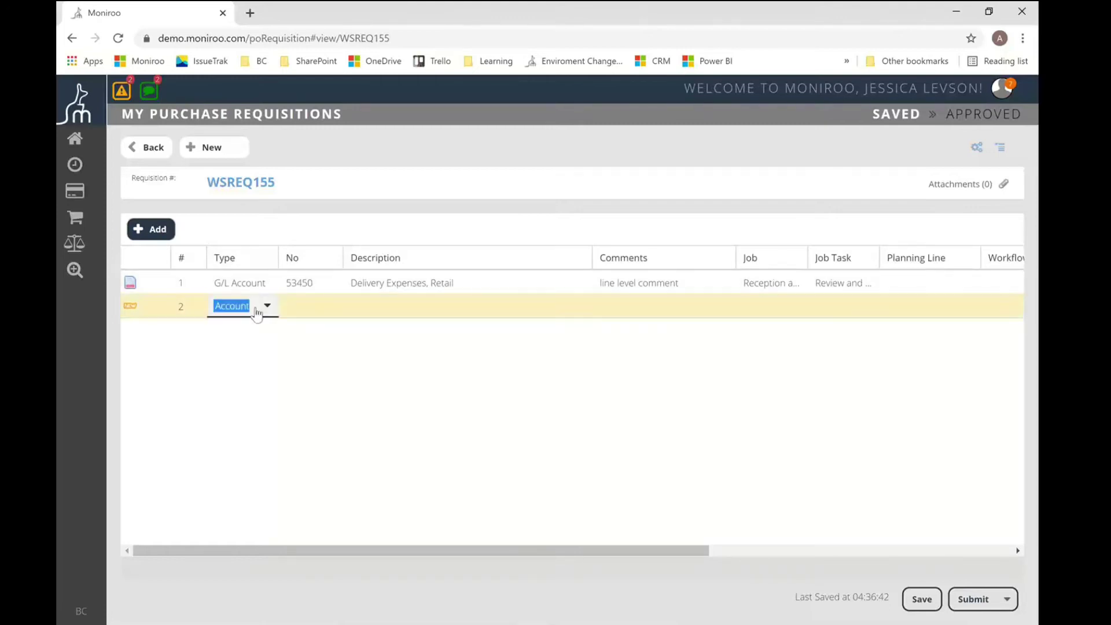
click(266, 306)
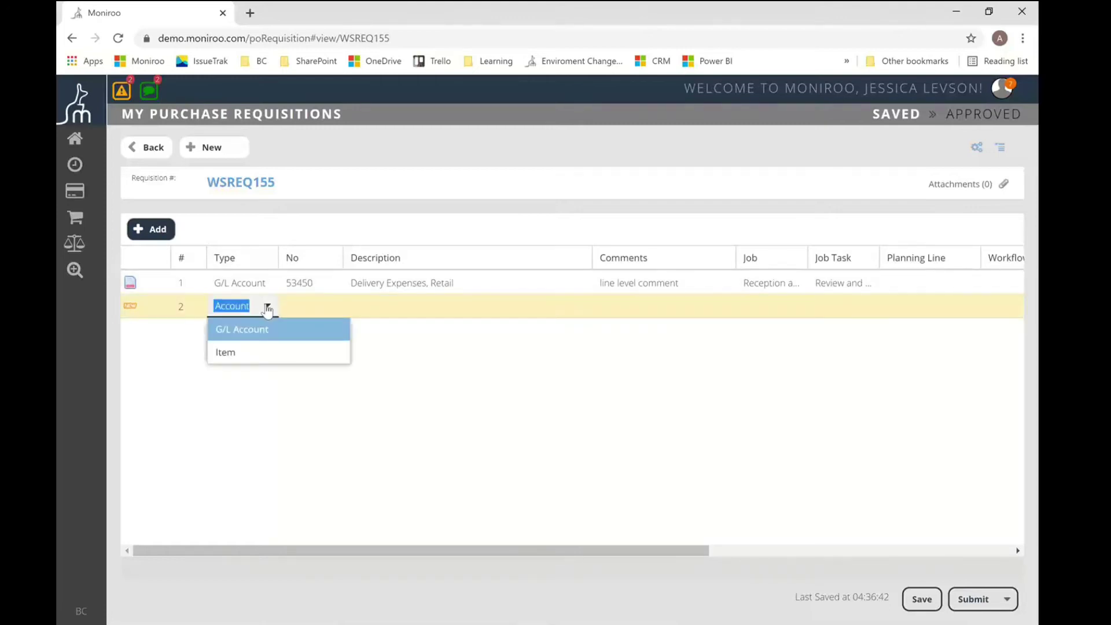
click(239, 351)
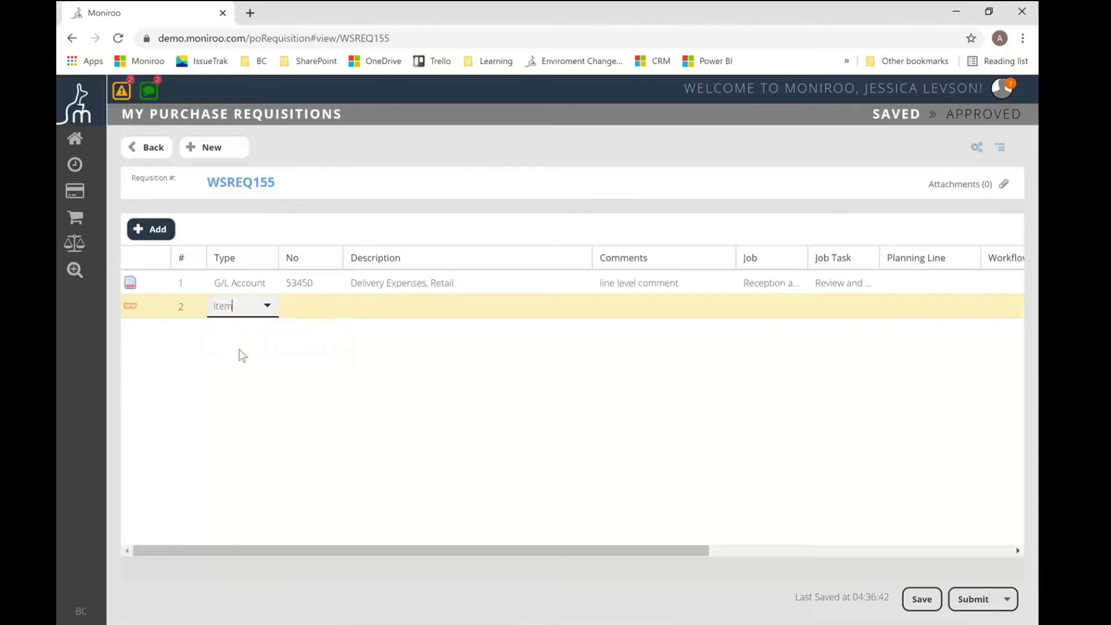
click(314, 313)
click(331, 306)
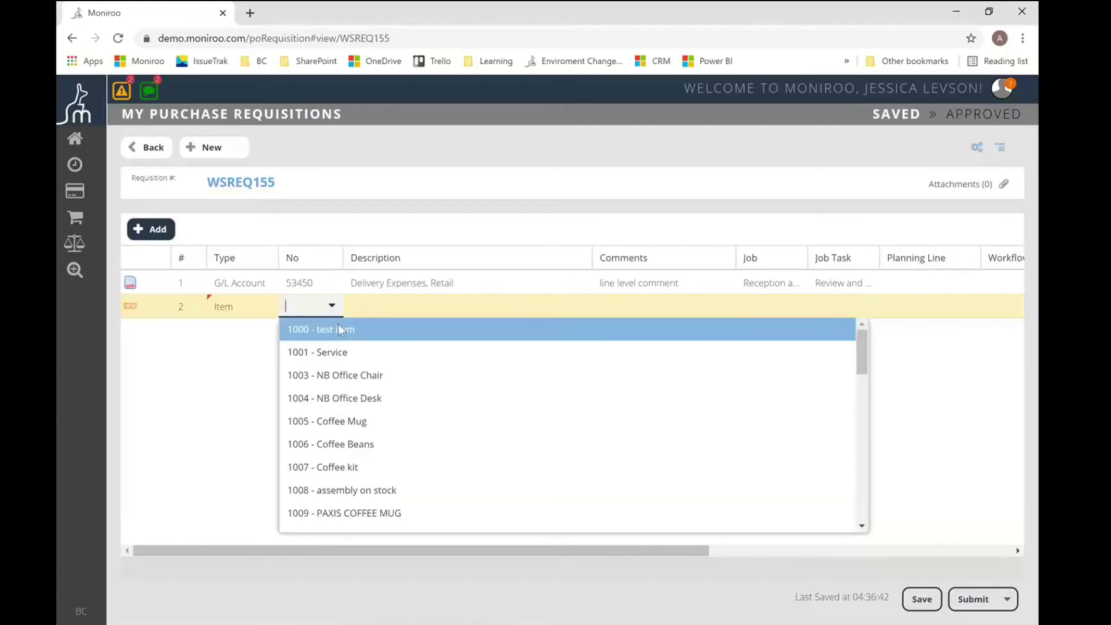
click(339, 328)
Step: Comment line 2 'another line level comment', raise its quantity to 4, and confirm the unit of measure
click(640, 307)
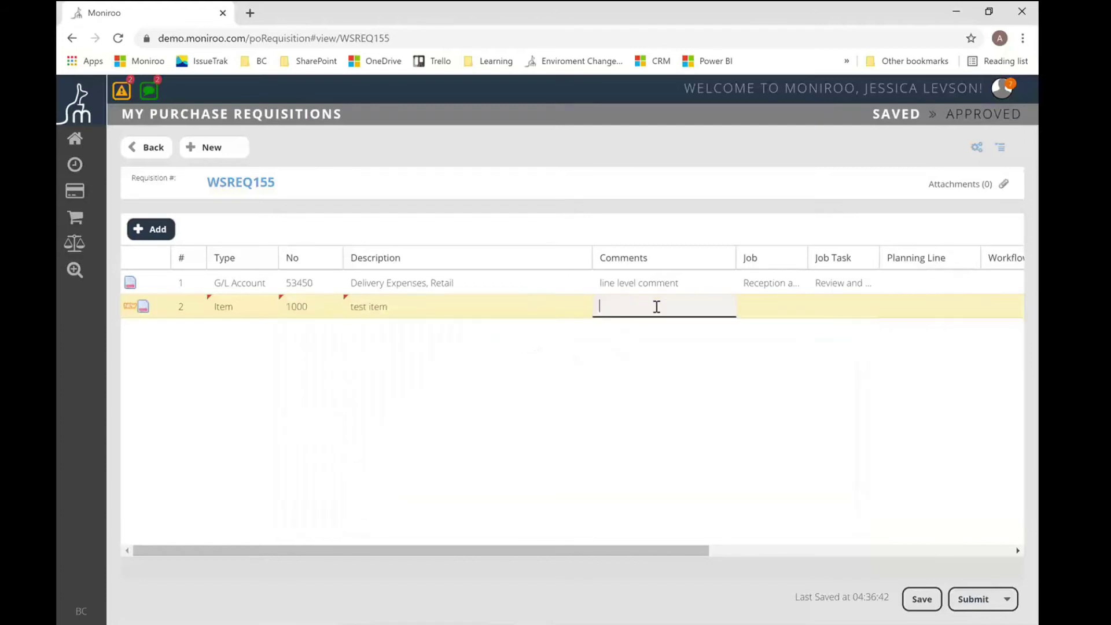
text(another line level comment)
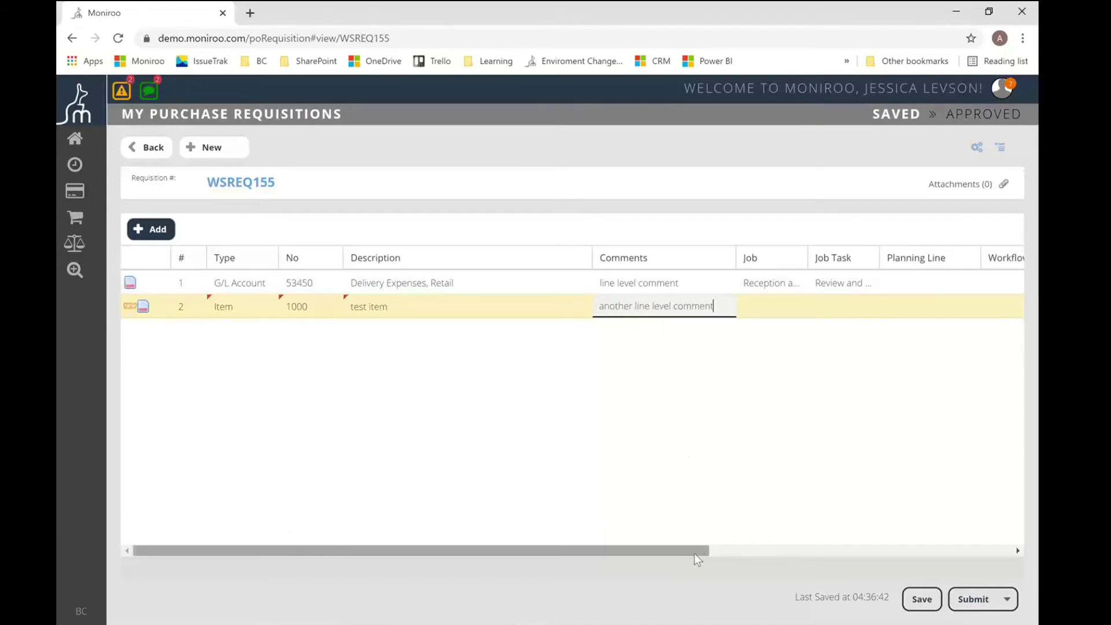
drag(694, 553, 1012, 551)
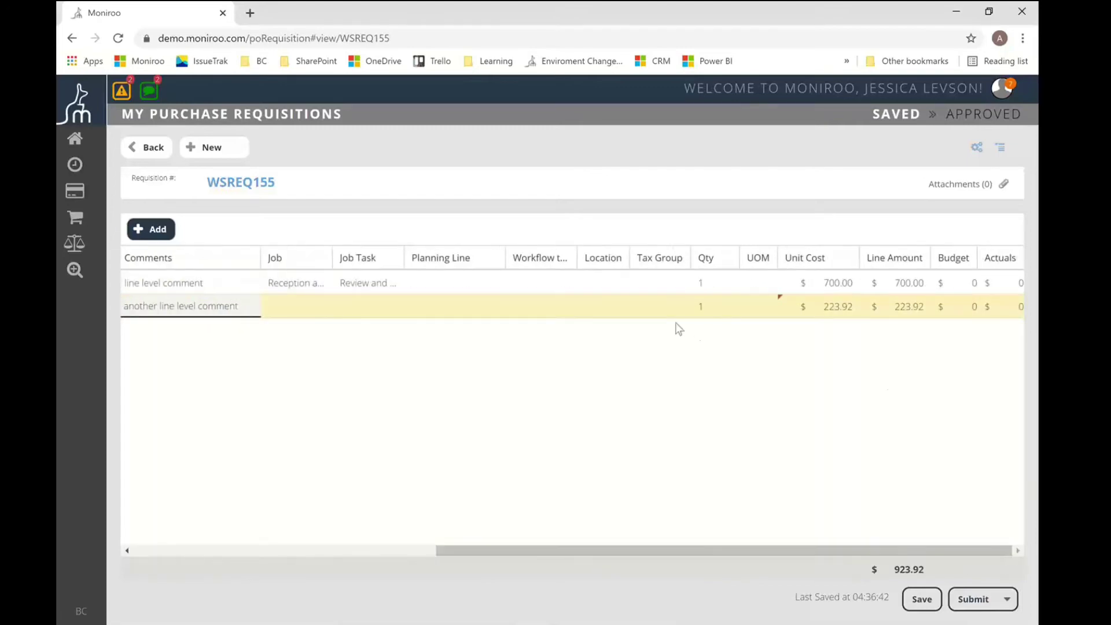
click(714, 304)
click(727, 302)
click(727, 302)
click(727, 302)
click(741, 304)
click(766, 305)
click(923, 362)
key(Tab)
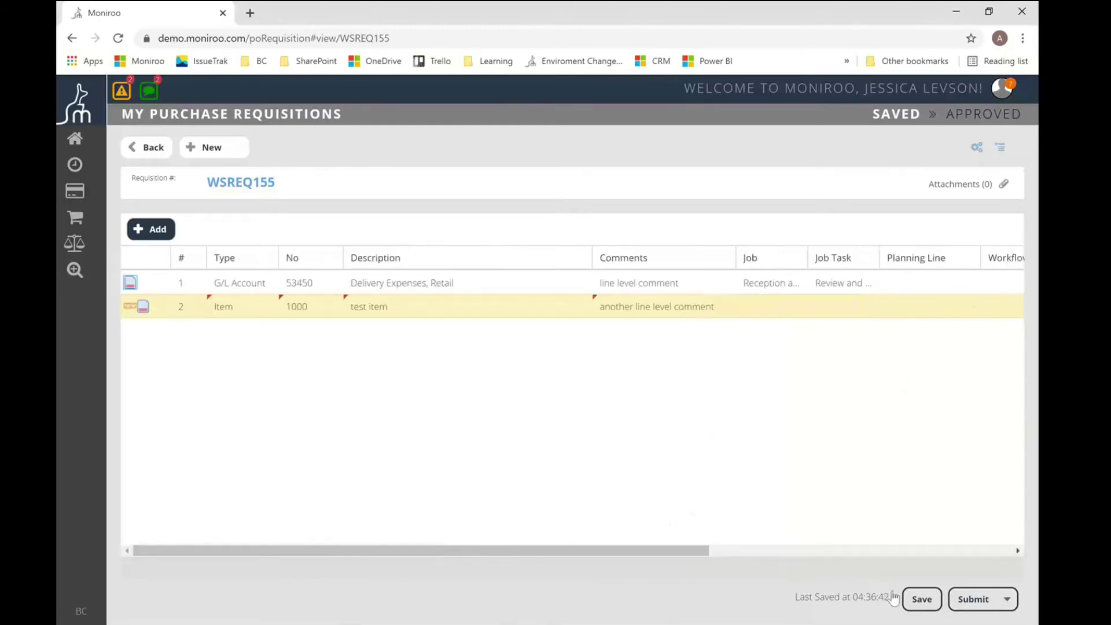
drag(676, 549, 1007, 507)
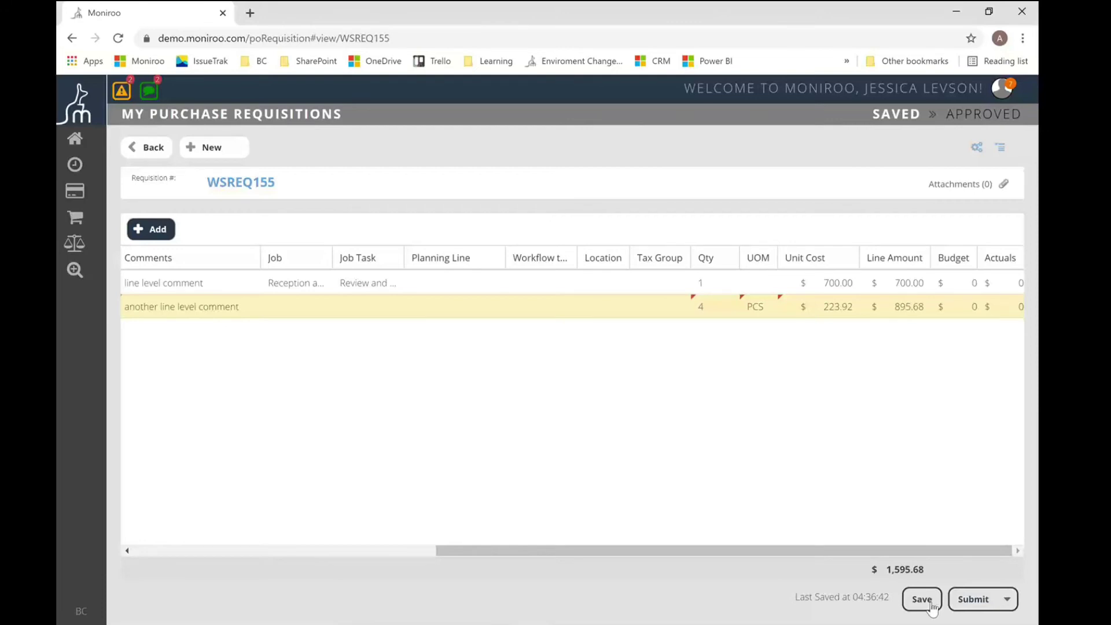
Step: Save WSREQ155 and submit it for supervisor approval, accepting the over-budget warning
click(930, 604)
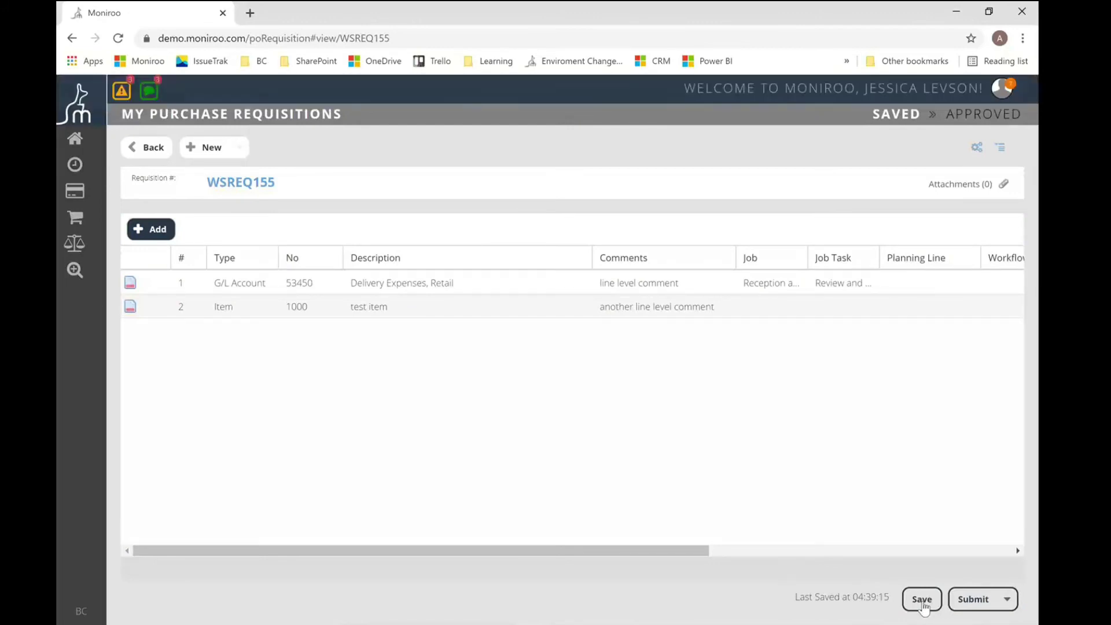
click(972, 601)
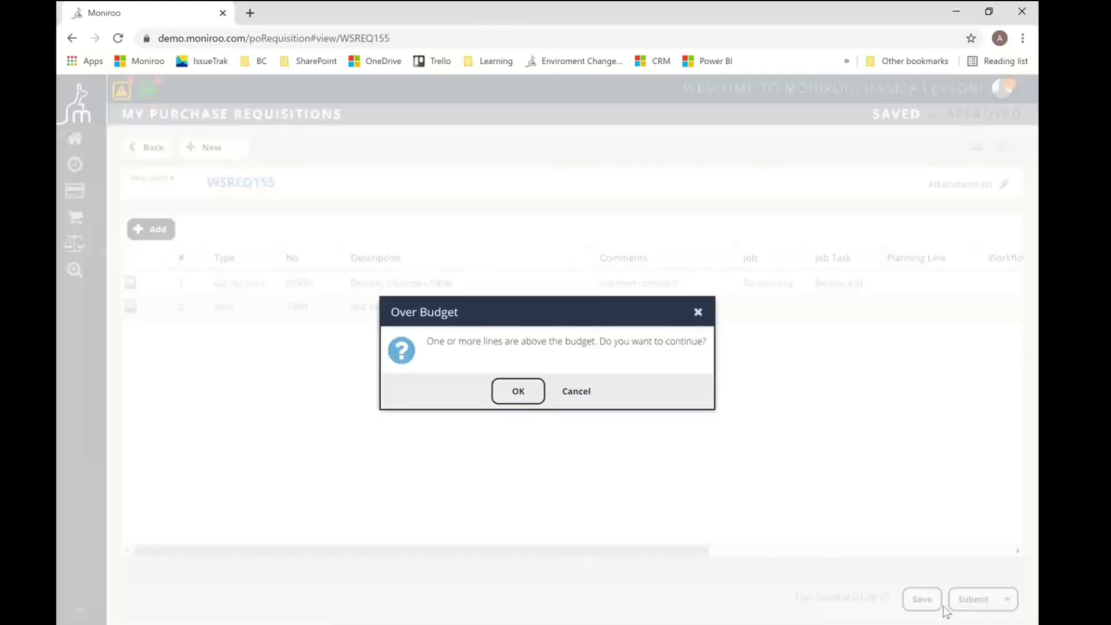
click(518, 391)
click(518, 391)
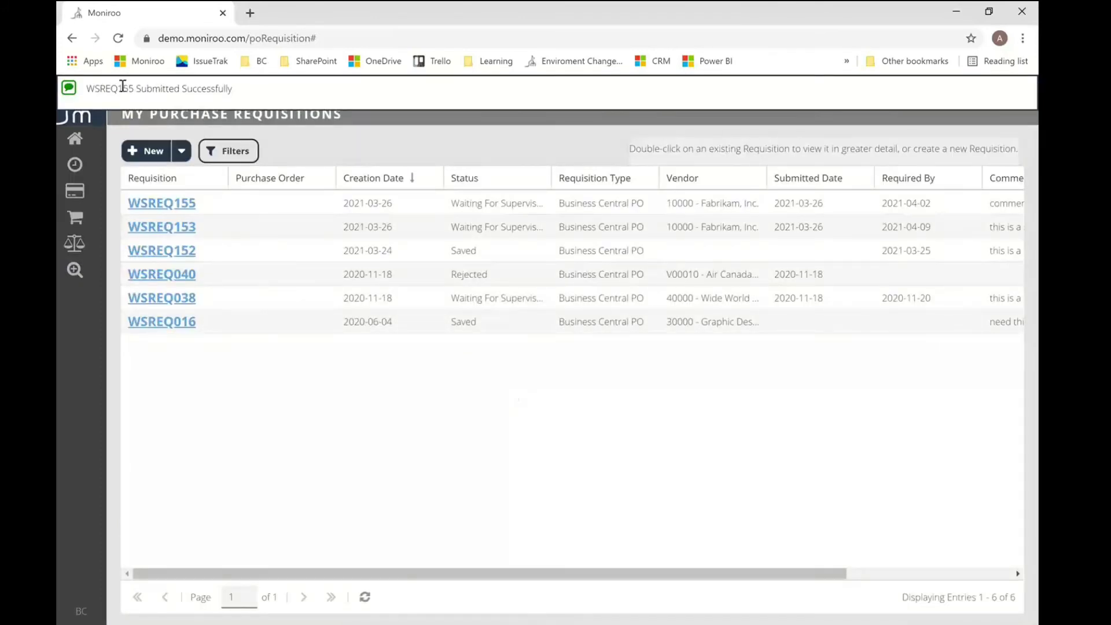
Step: Bring up the WSREQ155 action menu in My Purchase Requisitions, showing Copy, Approval History and Recall
drag(119, 89, 134, 89)
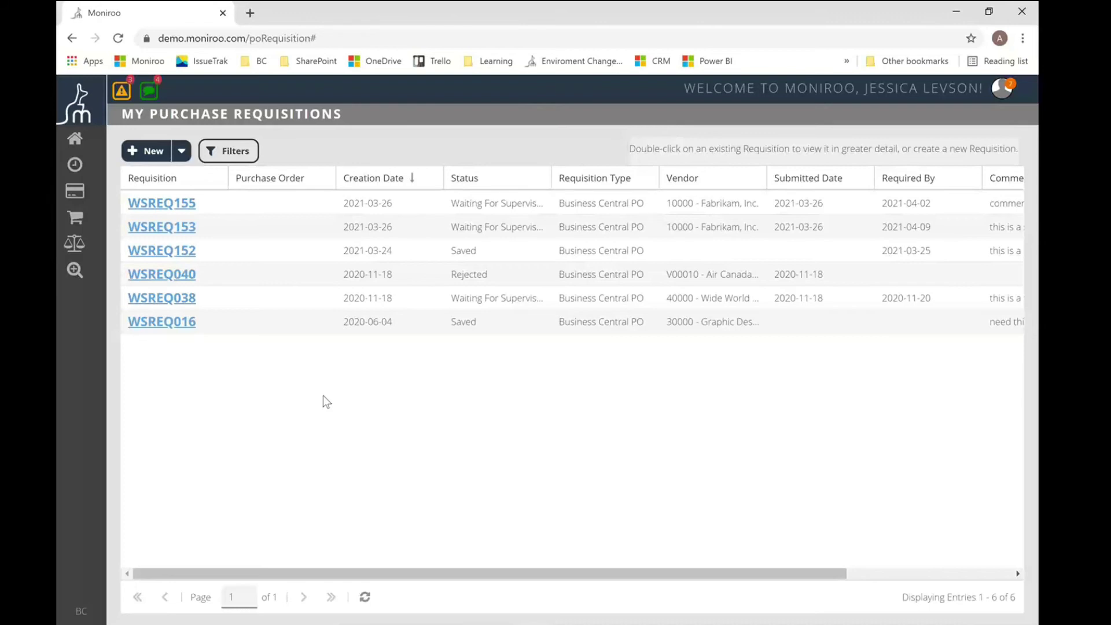
scroll(200, 214, right, 1)
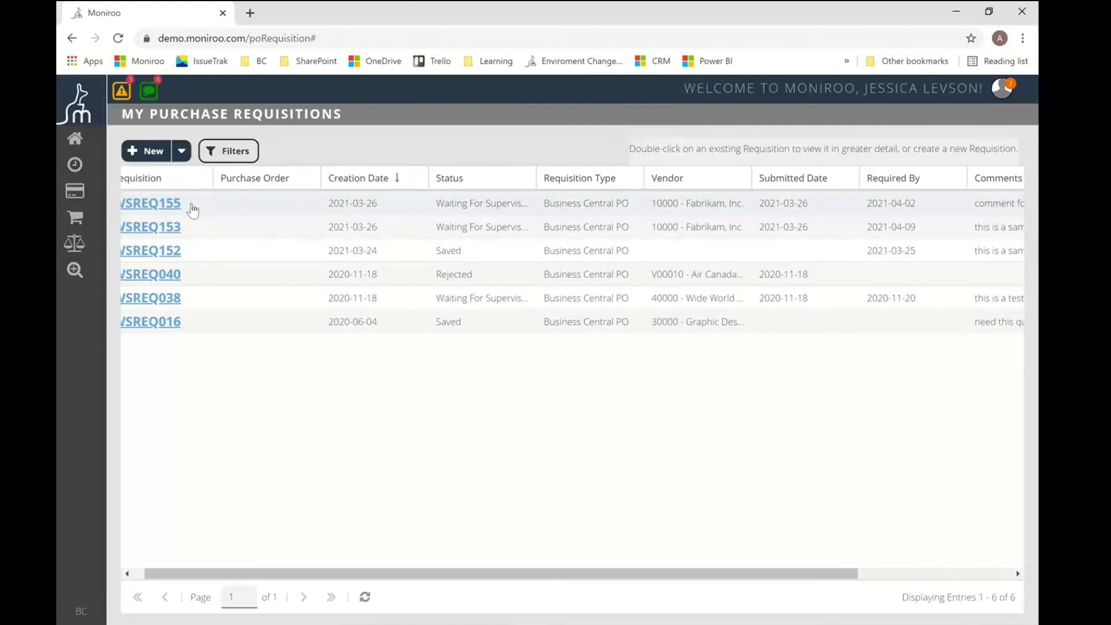
right_click(193, 208)
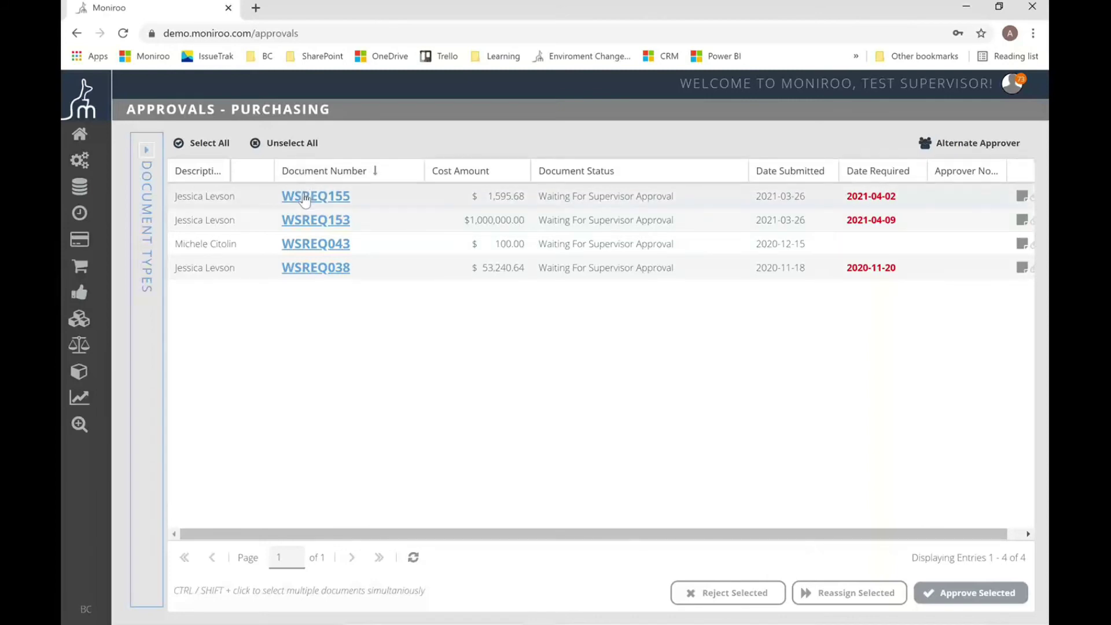
Step: Open WSREQ155 from Approvals - Purchasing, then edit and finish editing it
click(304, 199)
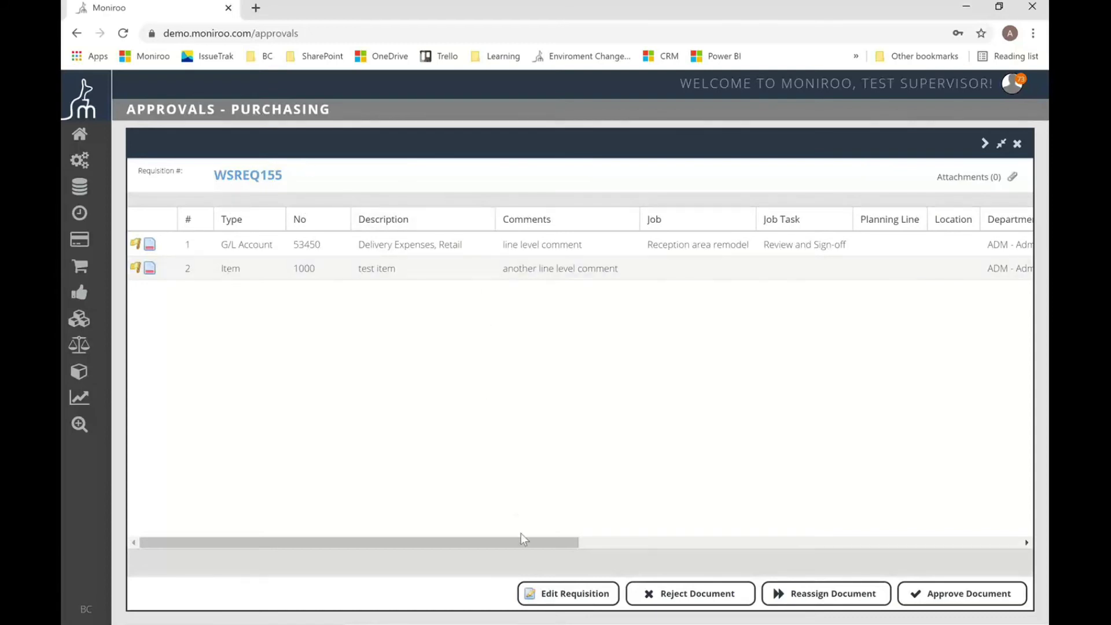
click(564, 596)
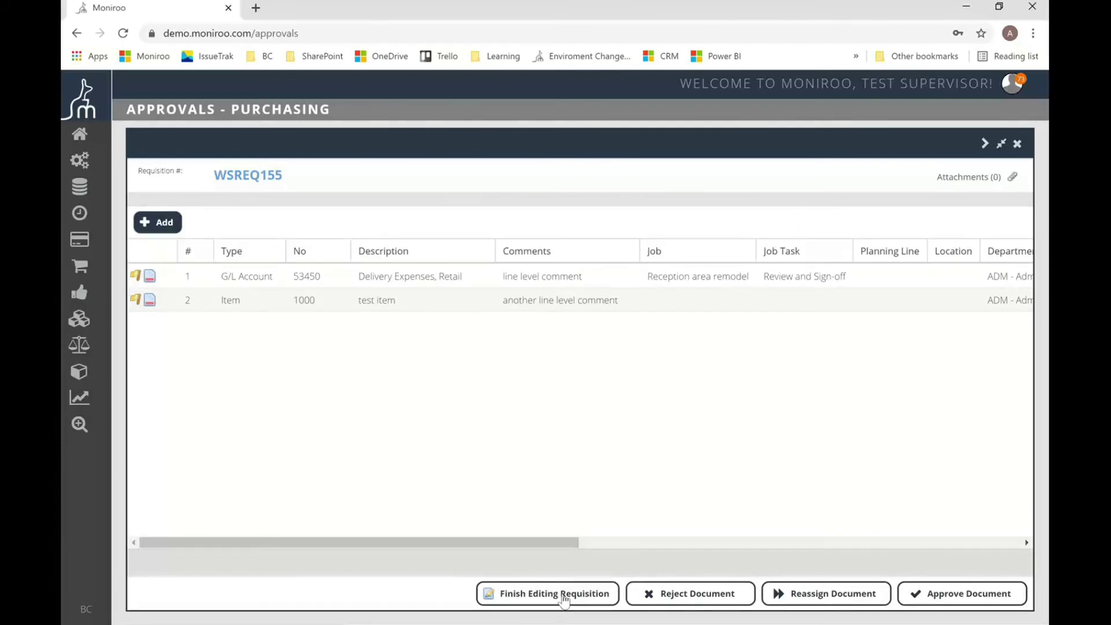
click(564, 596)
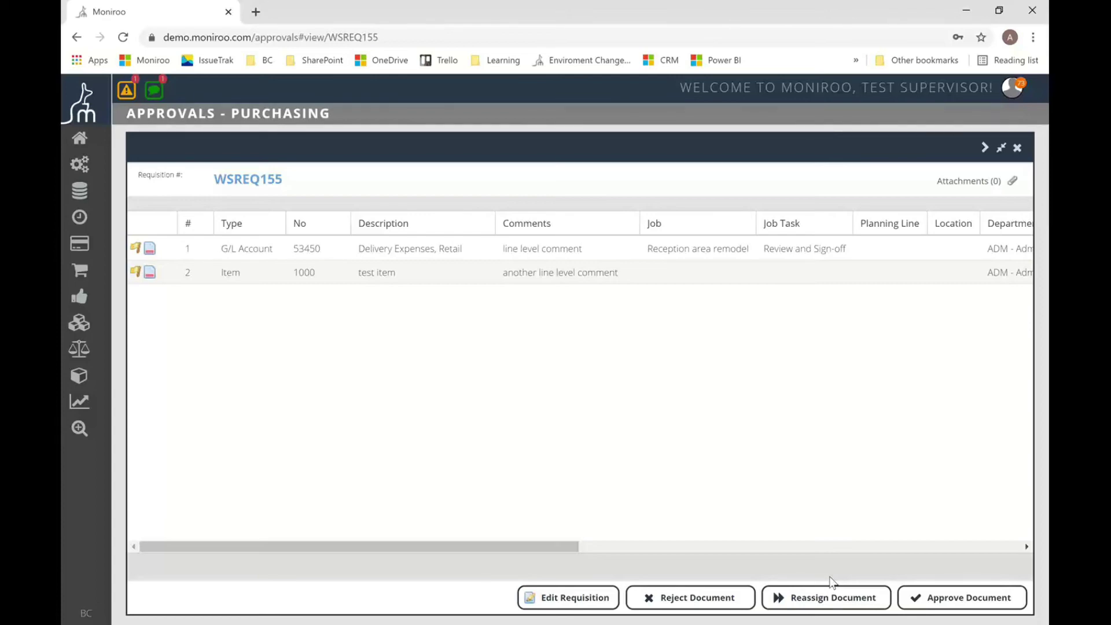
Step: Approve WSREQ155 as the supervisor and confirm the approval
click(972, 603)
click(528, 402)
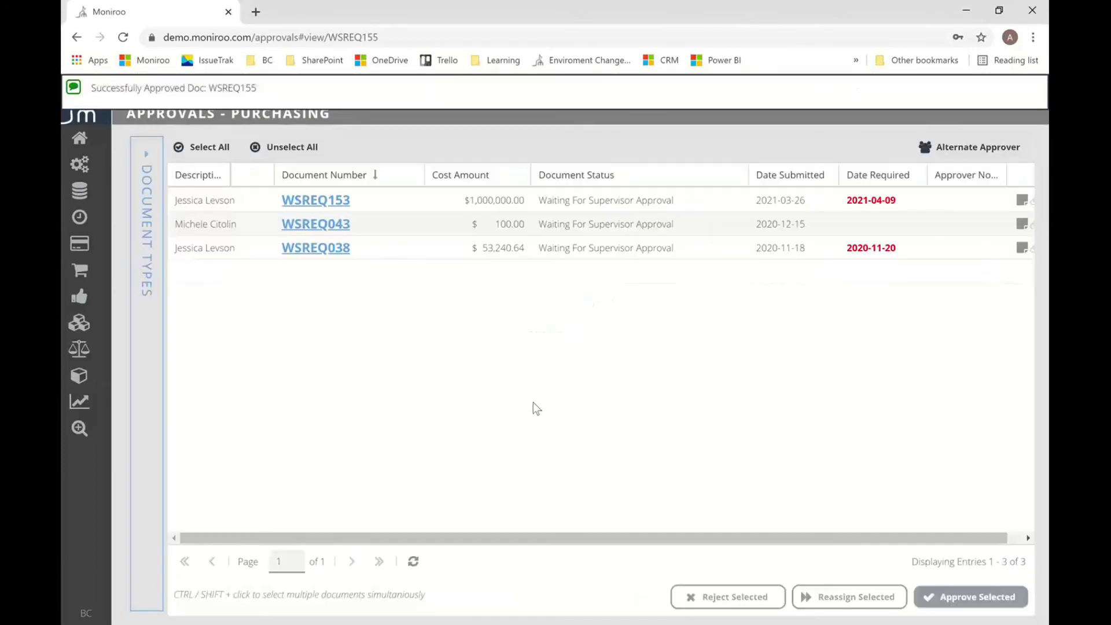
drag(128, 88, 249, 94)
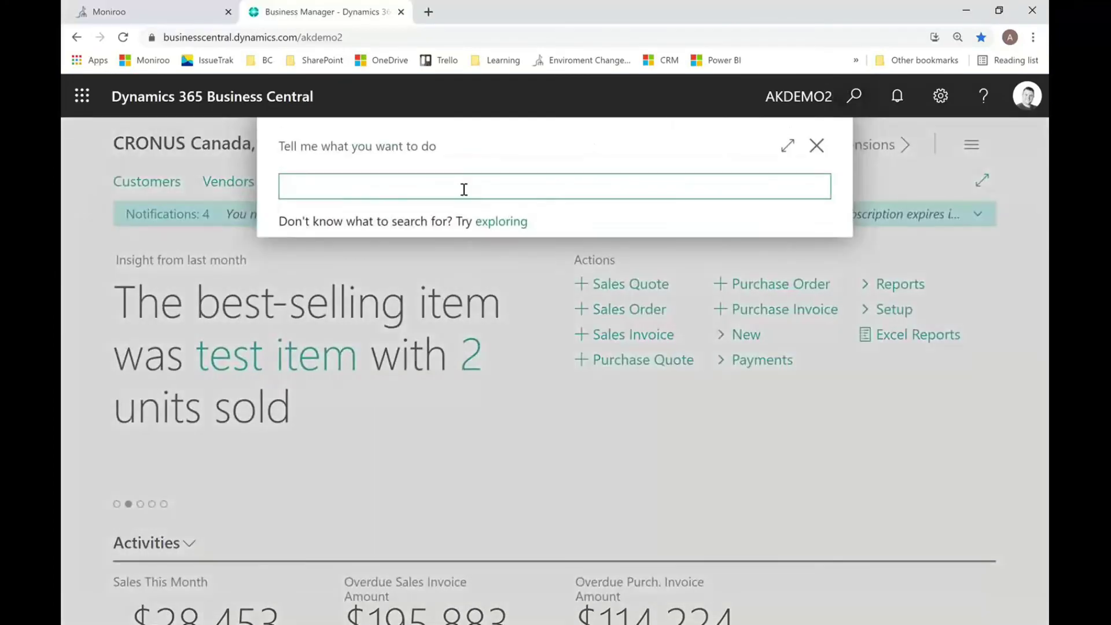
Step: Search Tell me for 'purchase orders' and go to the Purchase Orders page
text(purchase)
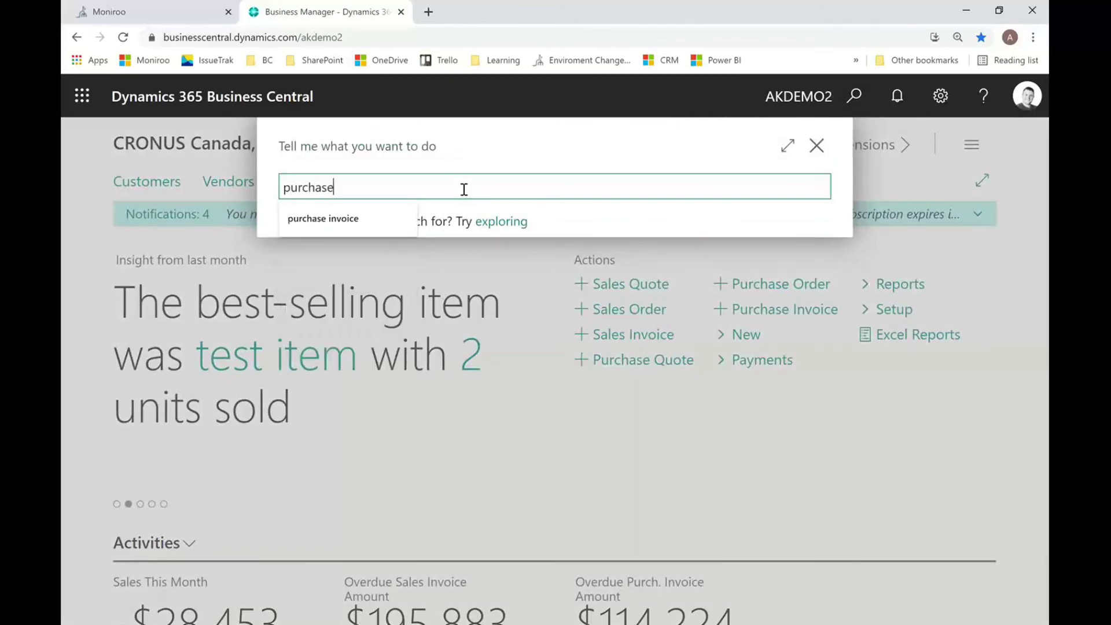
text( orders)
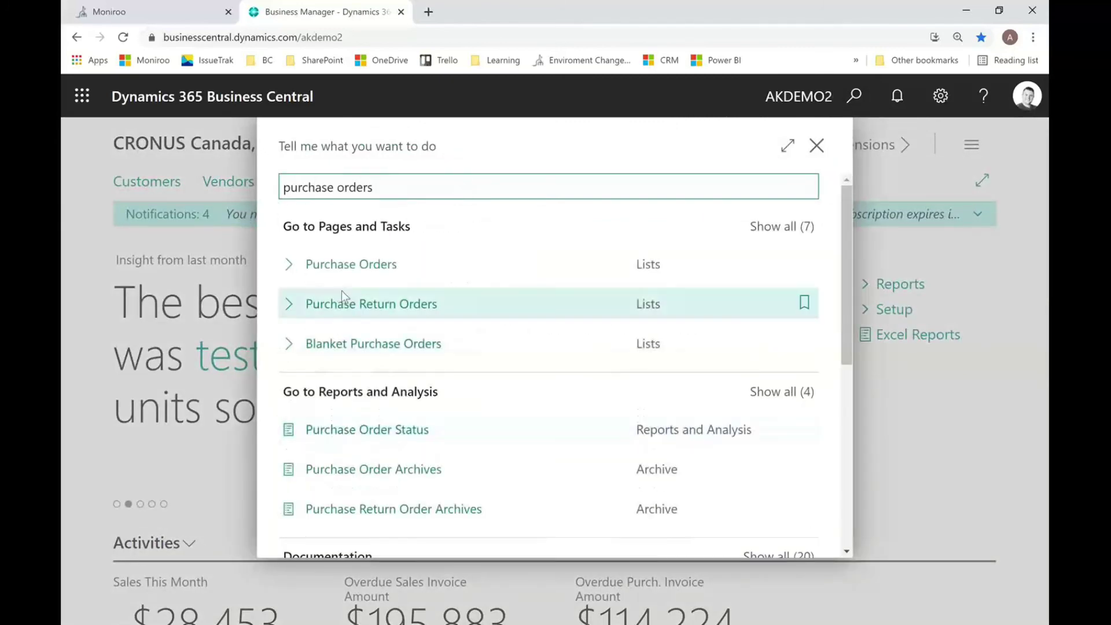
click(342, 271)
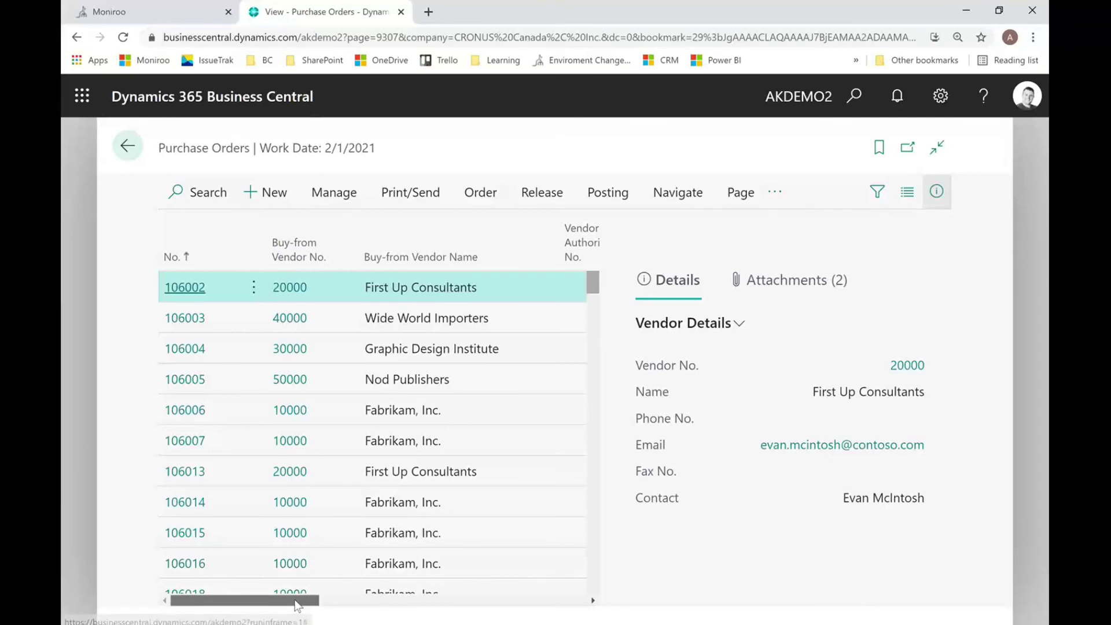
Step: Sort purchase orders by No. descending and open order 106128 for Fabrikam, Inc
click(227, 260)
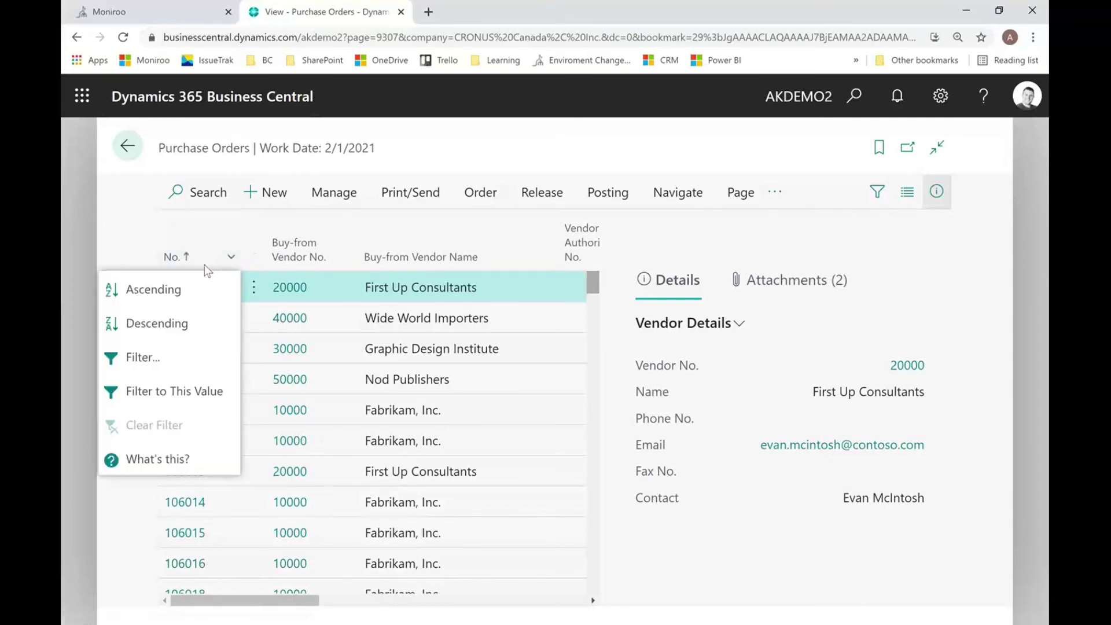
click(179, 318)
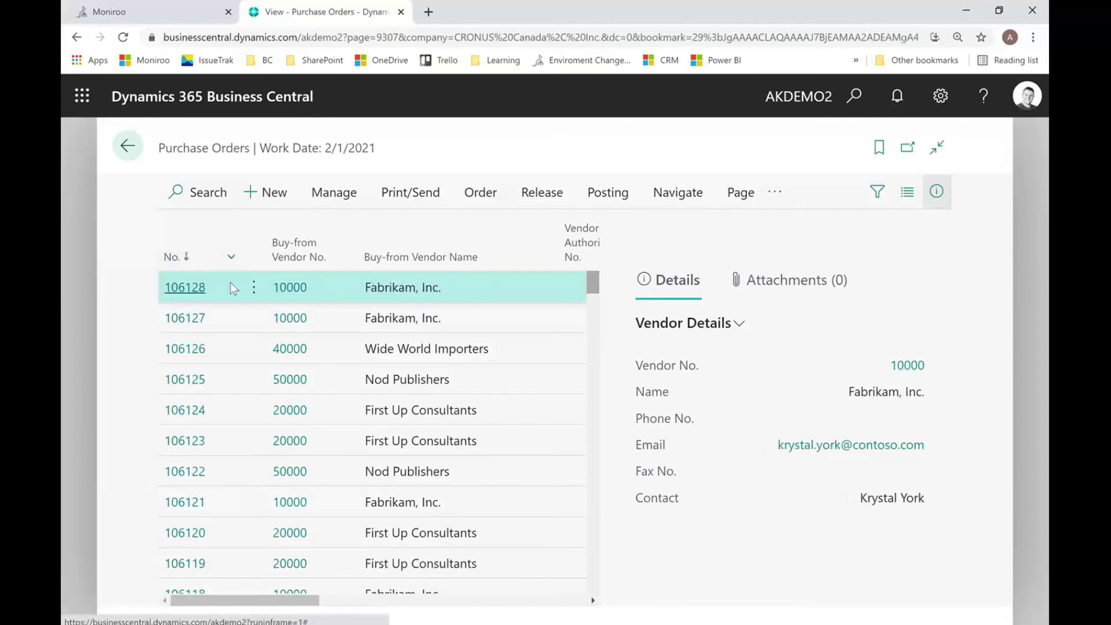
drag(228, 596, 477, 590)
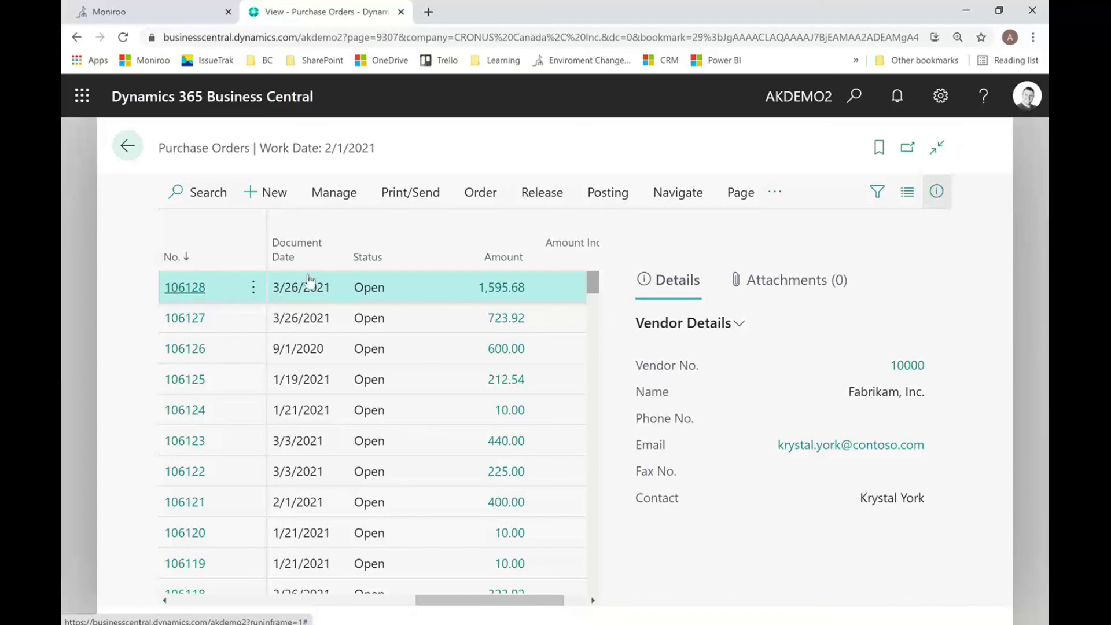
click(189, 288)
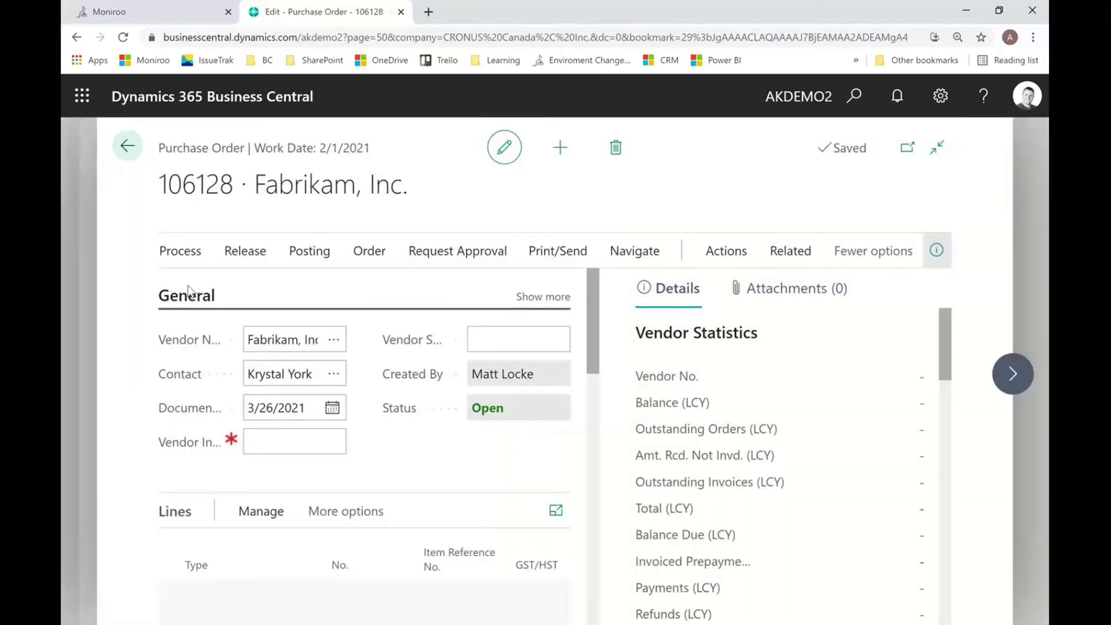
Step: Check the Lines section for G/L Account 53450 and Item 1000, subtotal 1,595.68
drag(590, 317, 591, 365)
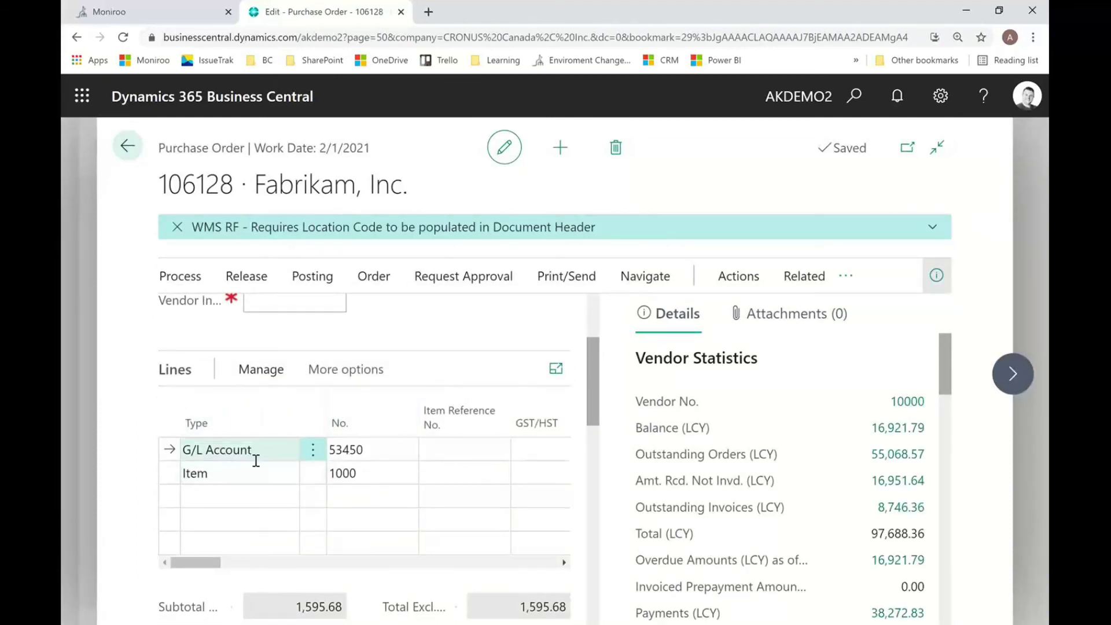